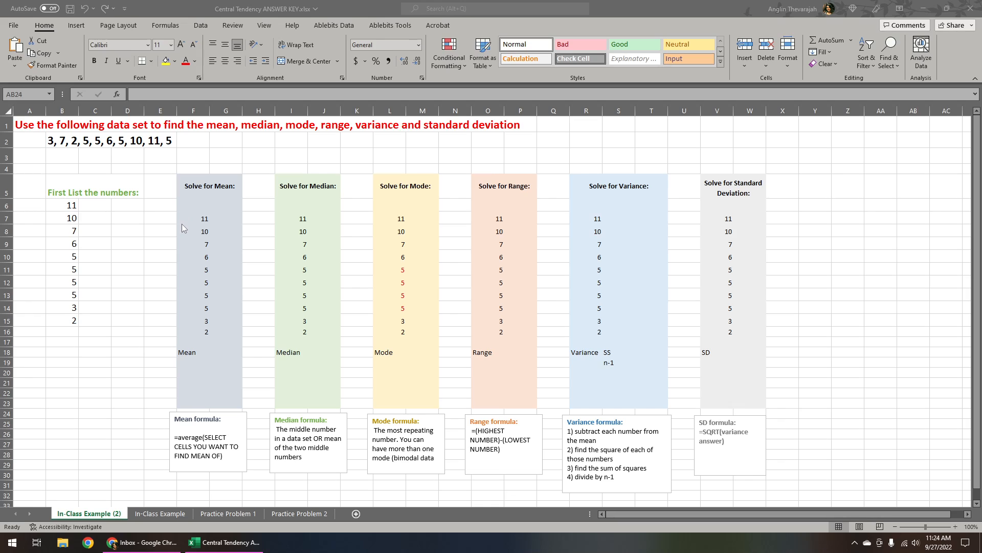
Step: Calculate the mean of the data set in G18 with =average(F7:F16)
left_click(67, 142)
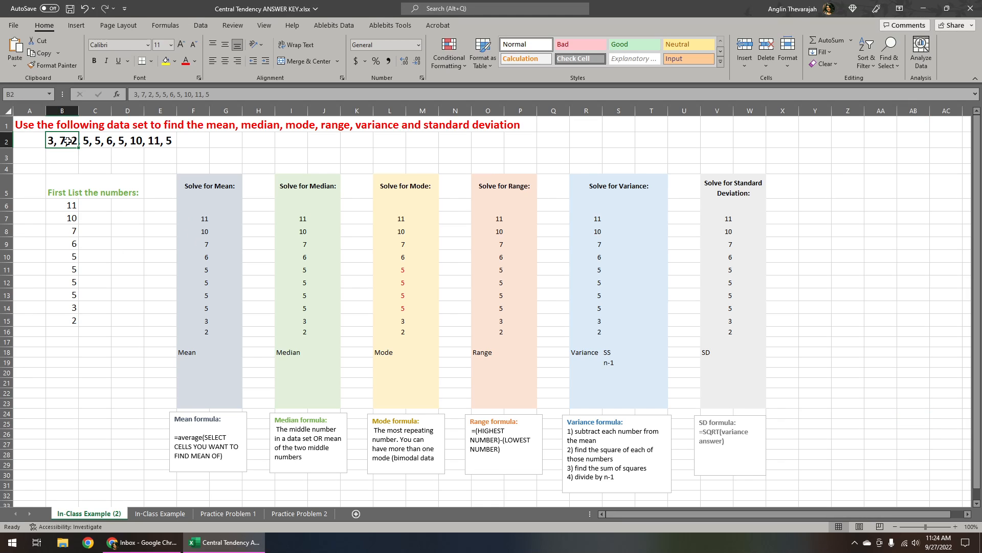
left_click_drag(67, 141, 154, 145)
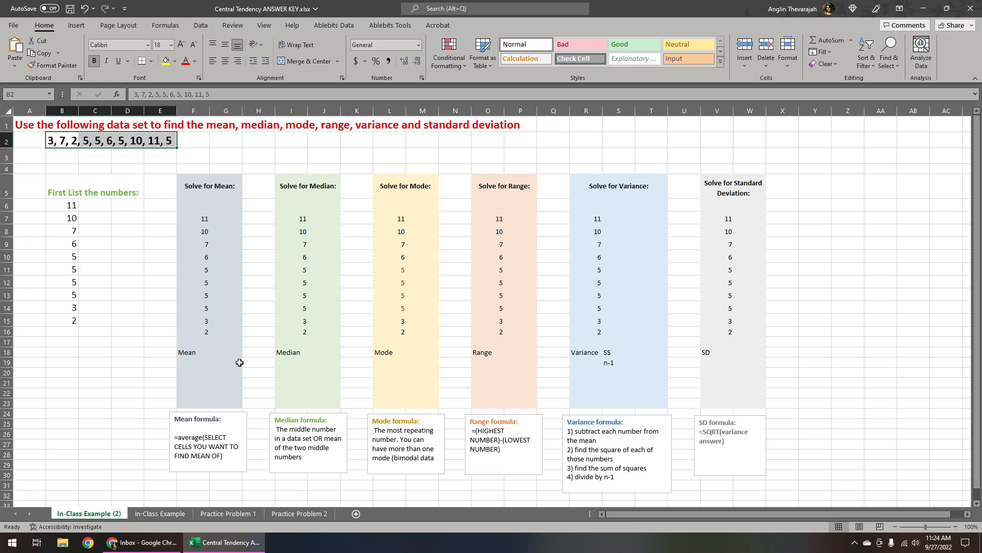
left_click(236, 354)
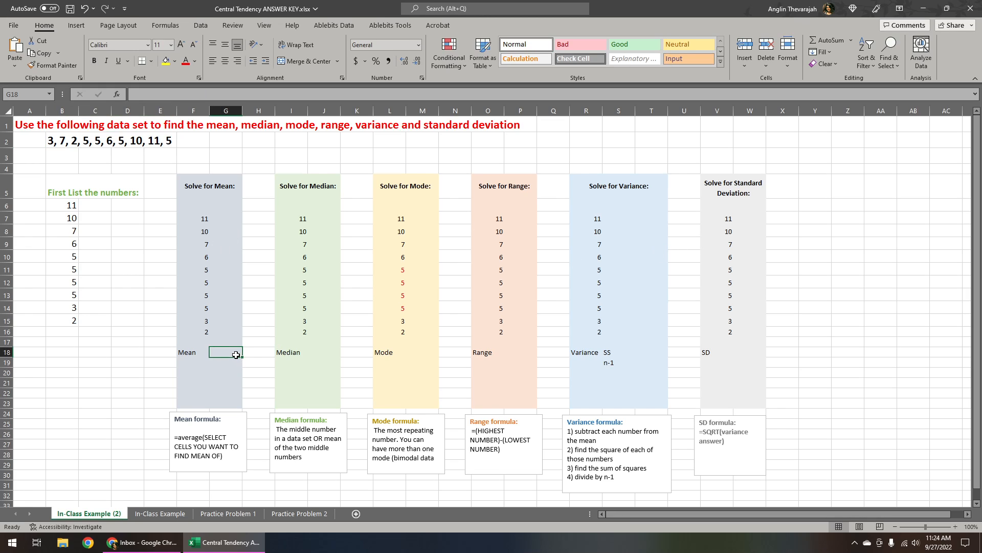
type("=aver")
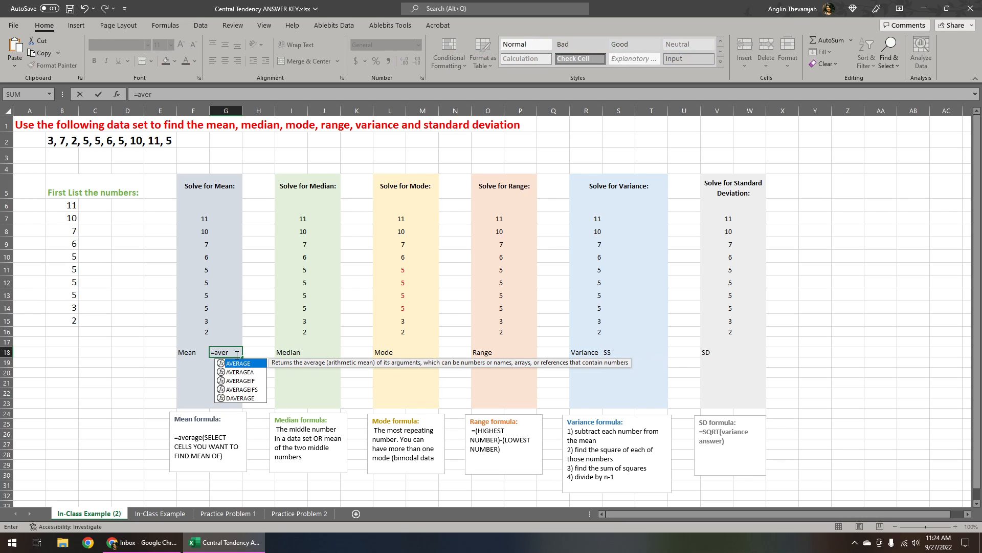
type("age(")
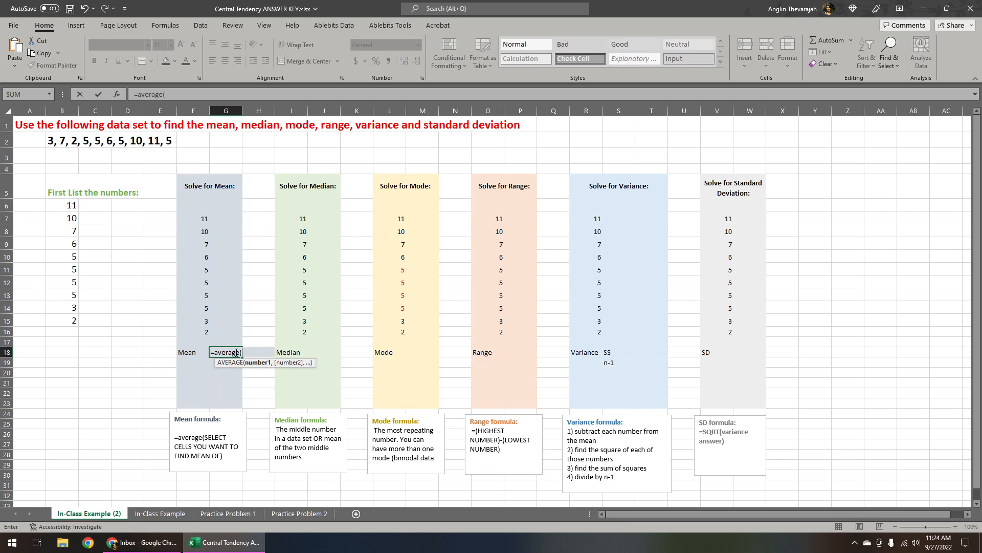
left_click_drag(195, 218, 197, 330)
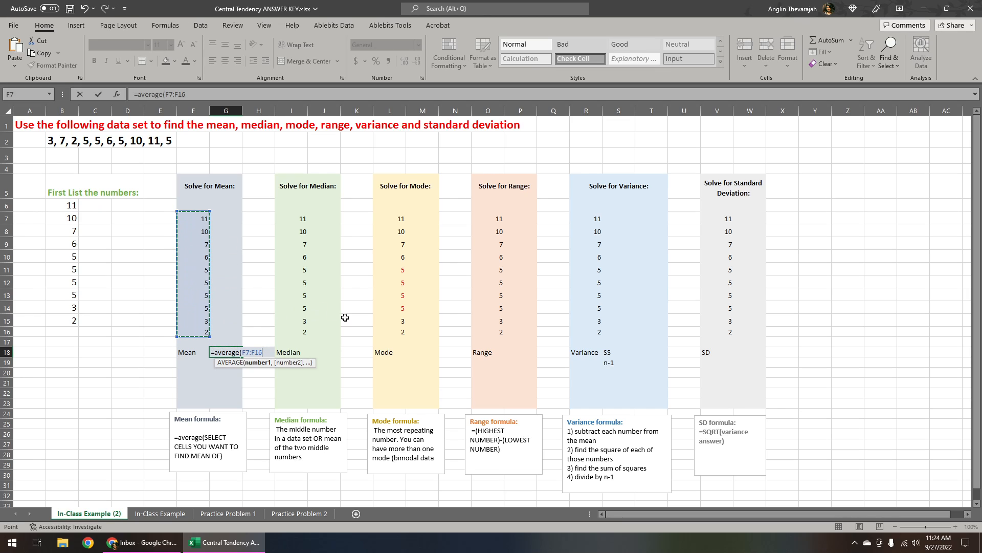
type(")")
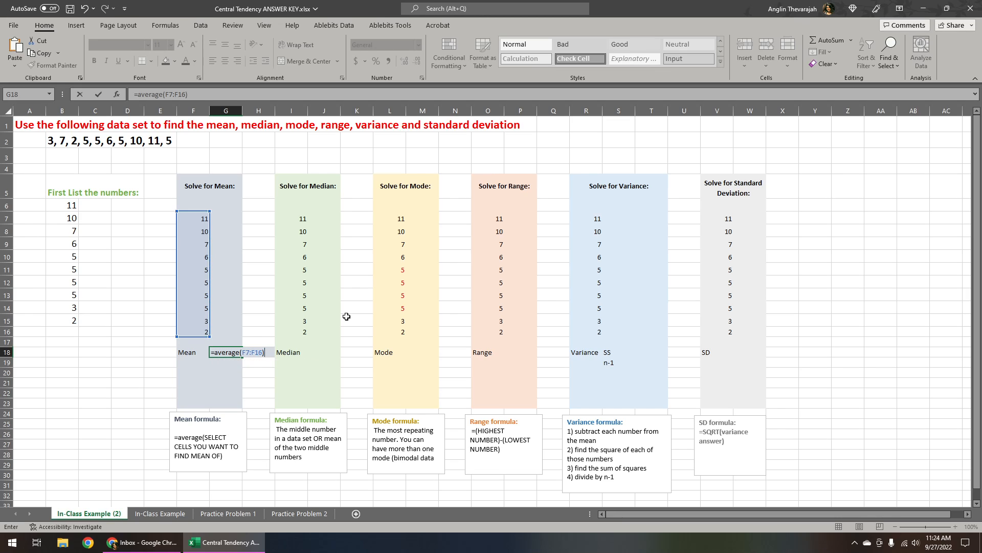
key("Return")
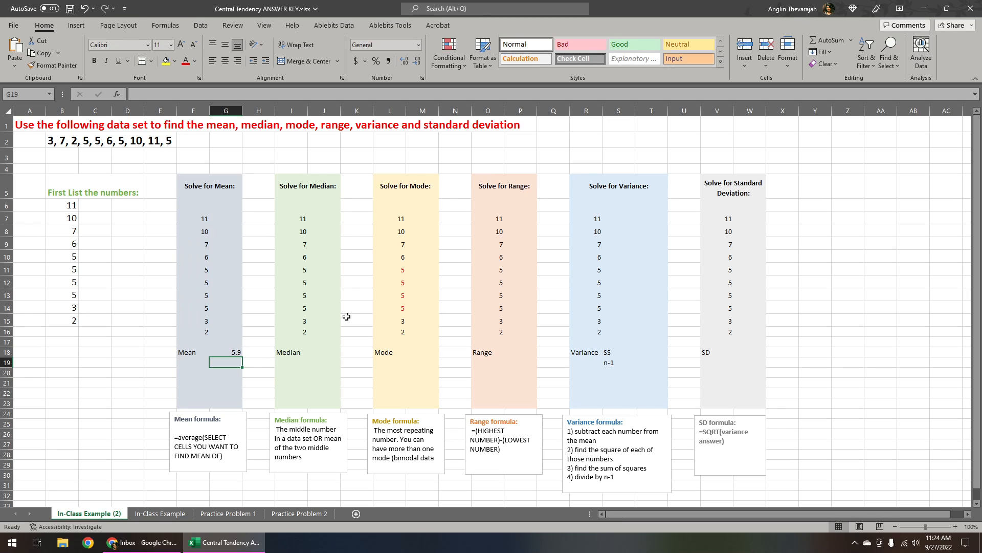
Step: Calculate the median in J18 by averaging the two middle values of the sorted list, I11:I12
left_click(333, 352)
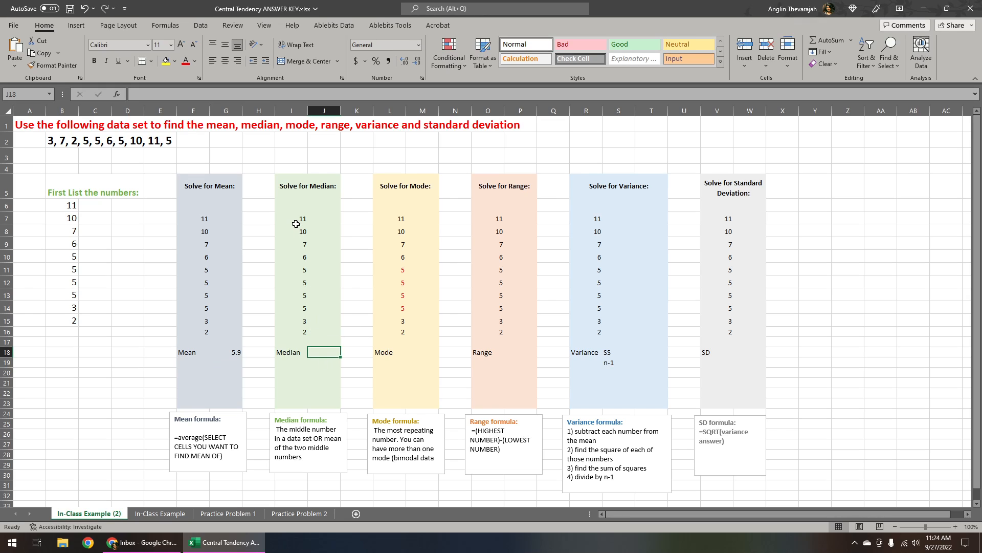
left_click_drag(296, 220, 302, 333)
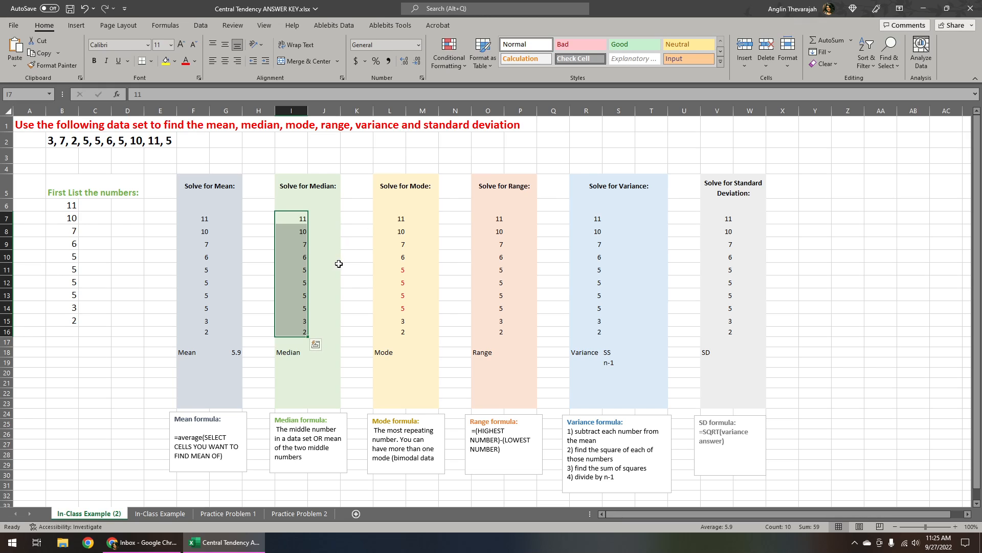
left_click(332, 354)
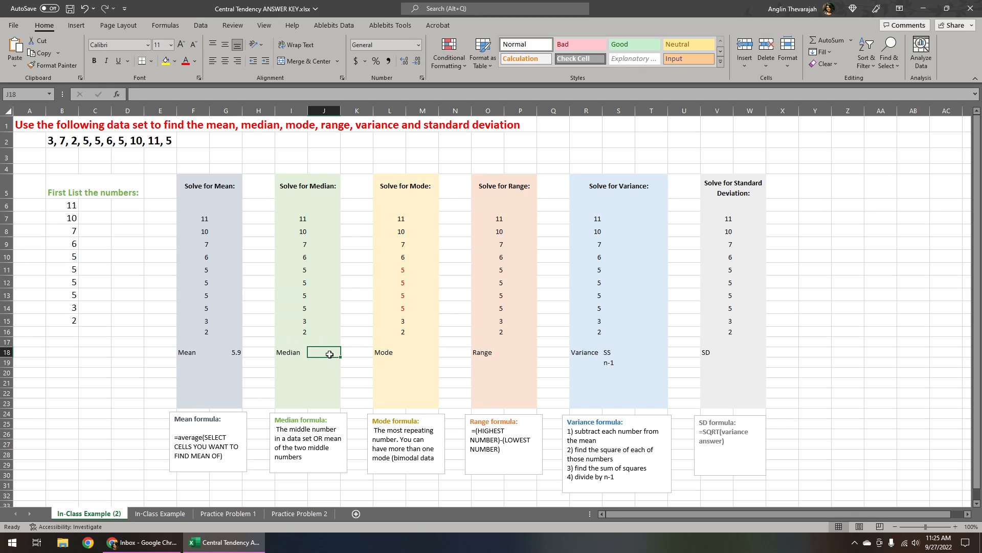
left_click_drag(303, 270, 304, 282)
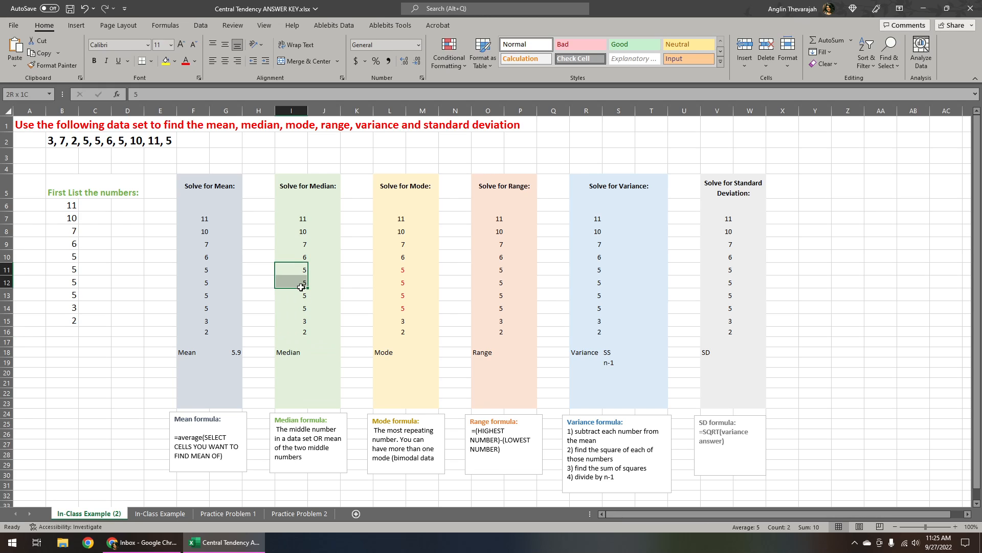
left_click(333, 354)
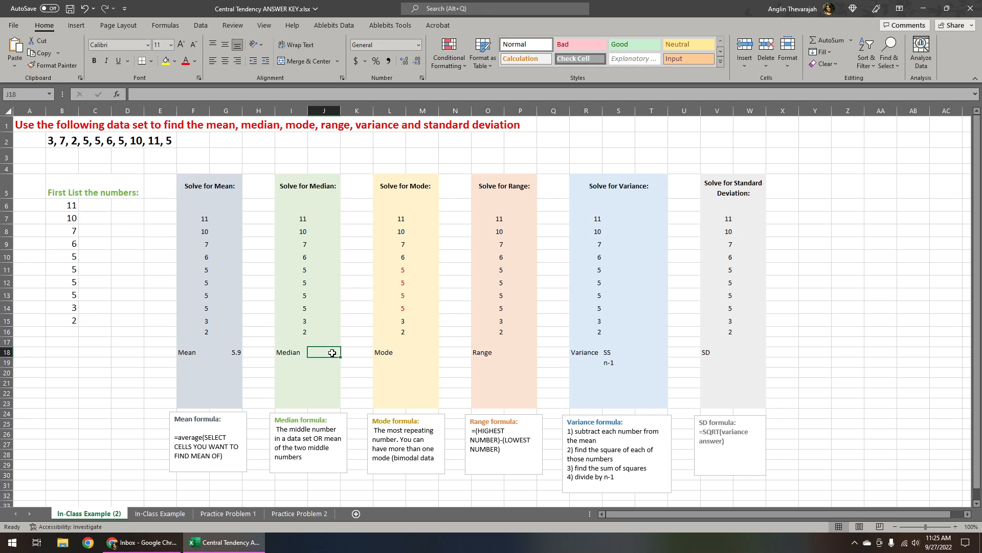
type("=avera")
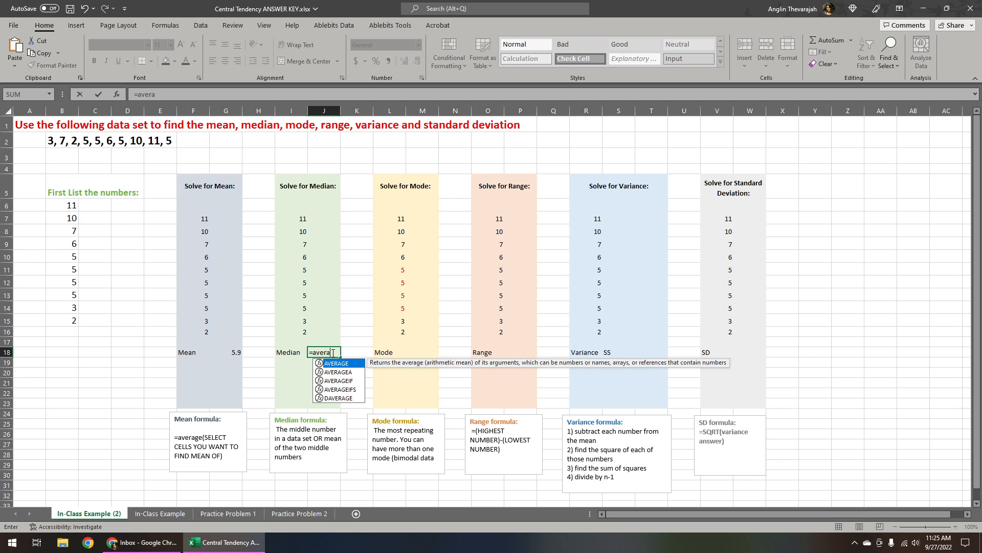
type("ge(")
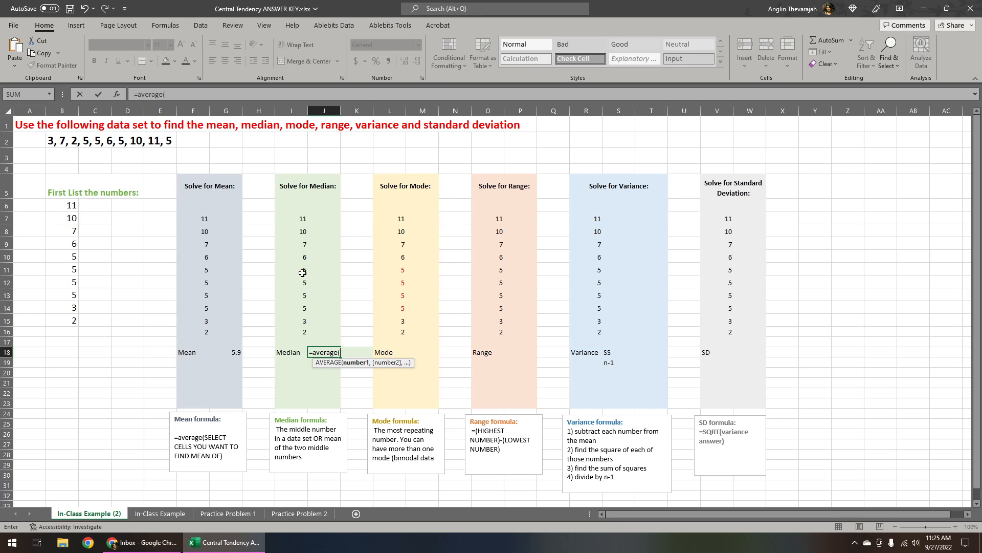
left_click_drag(302, 271, 299, 282)
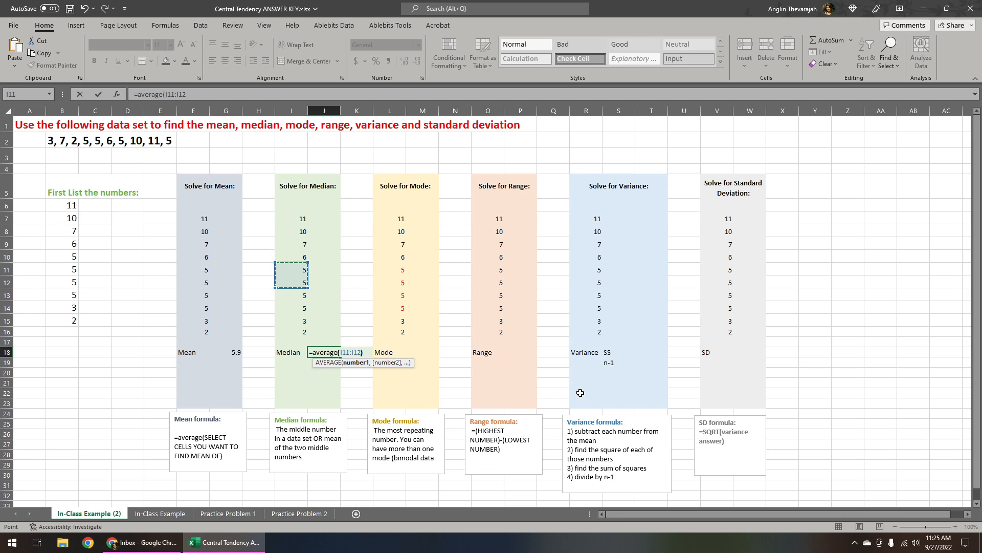
key("Return")
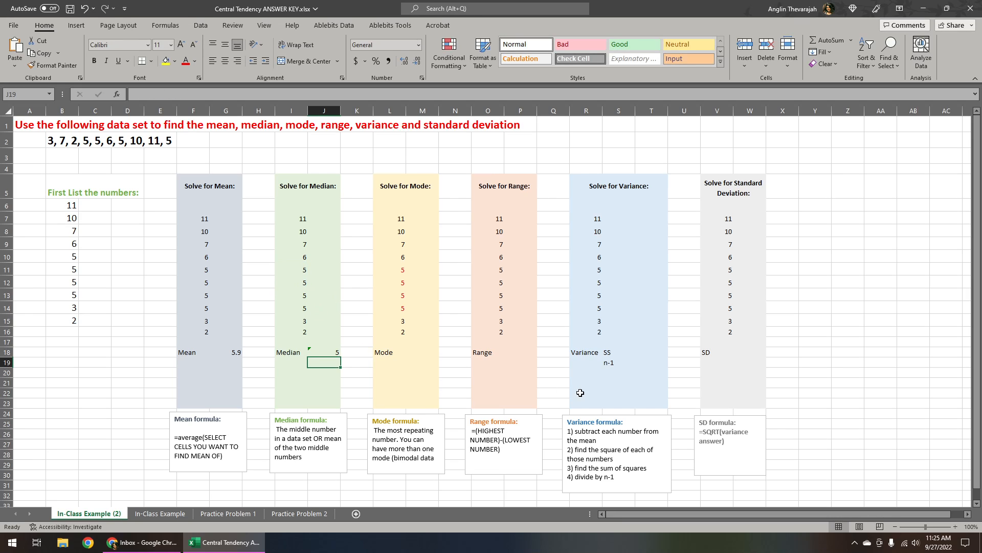
Step: Enter 5 as the mode in M18
left_click(418, 355)
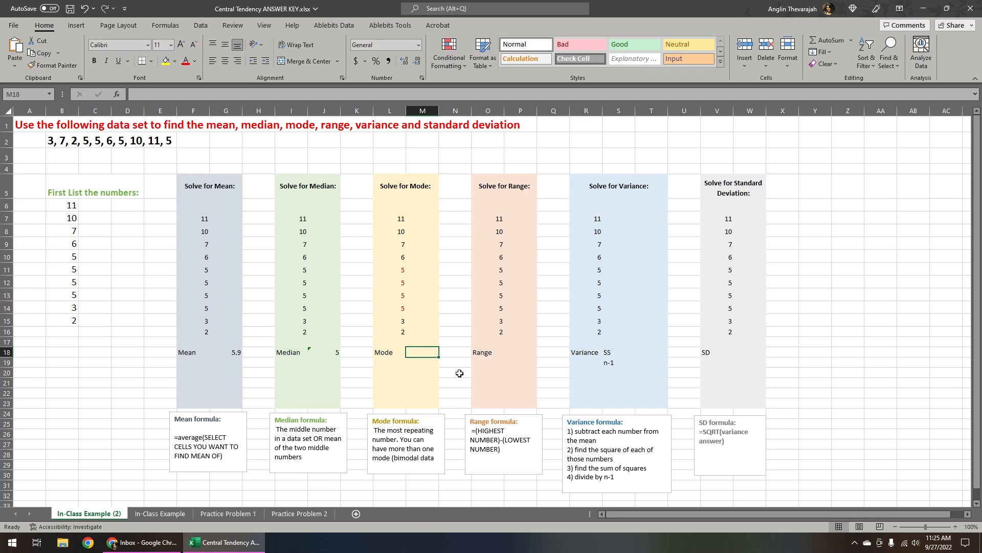
type("5")
key("Tab")
Step: Calculate the range in P18 by subtracting the lowest number from the highest with =O7-O16
left_click(521, 352)
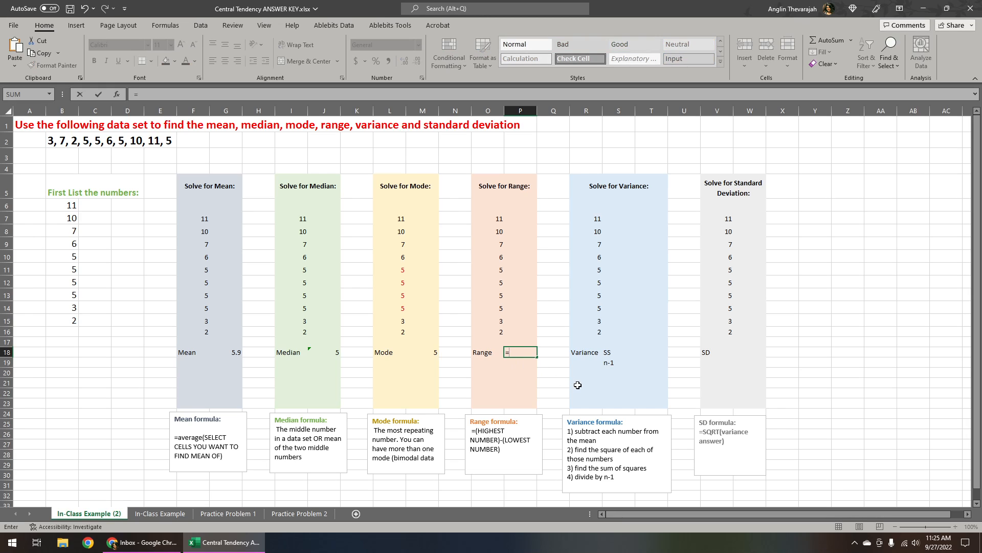
left_click(503, 216)
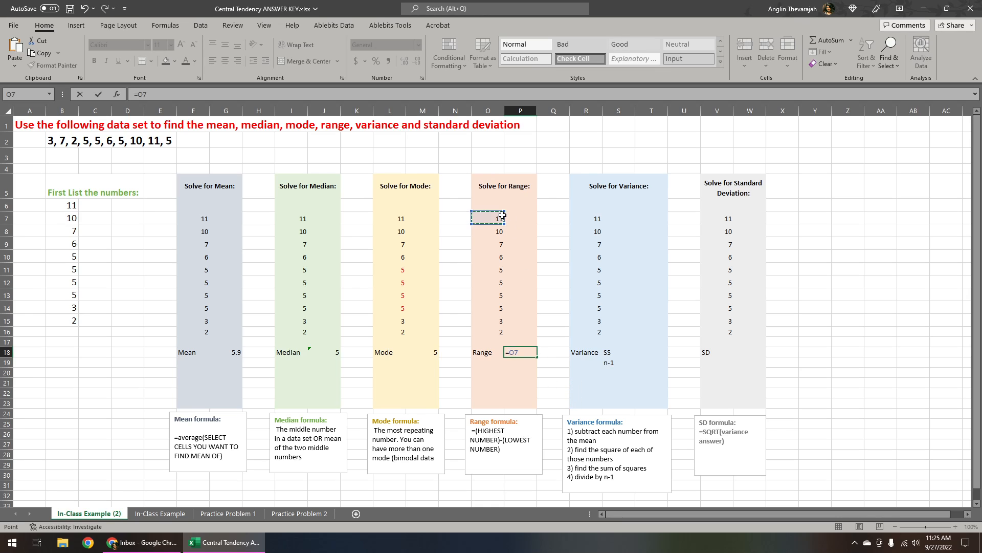
type("-")
left_click(486, 333)
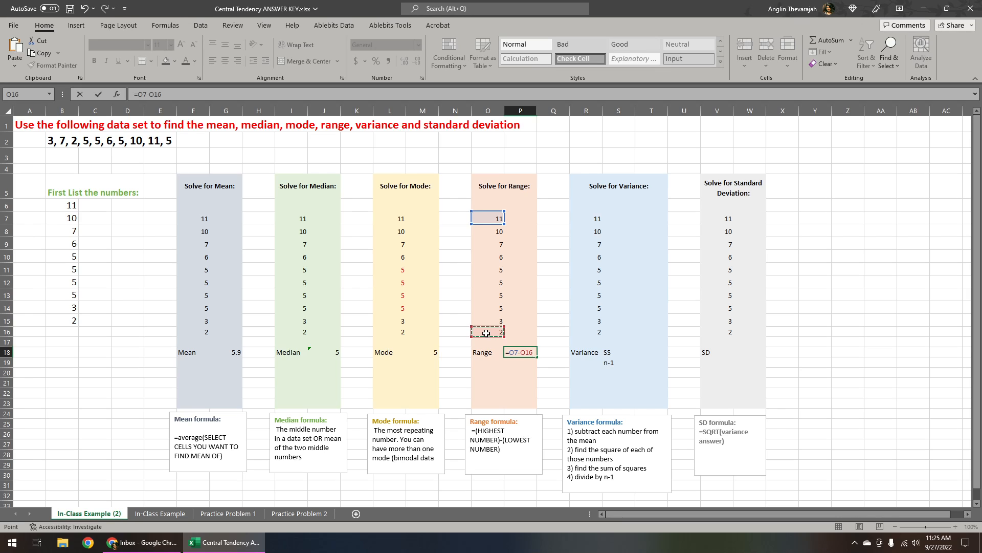
key("Return")
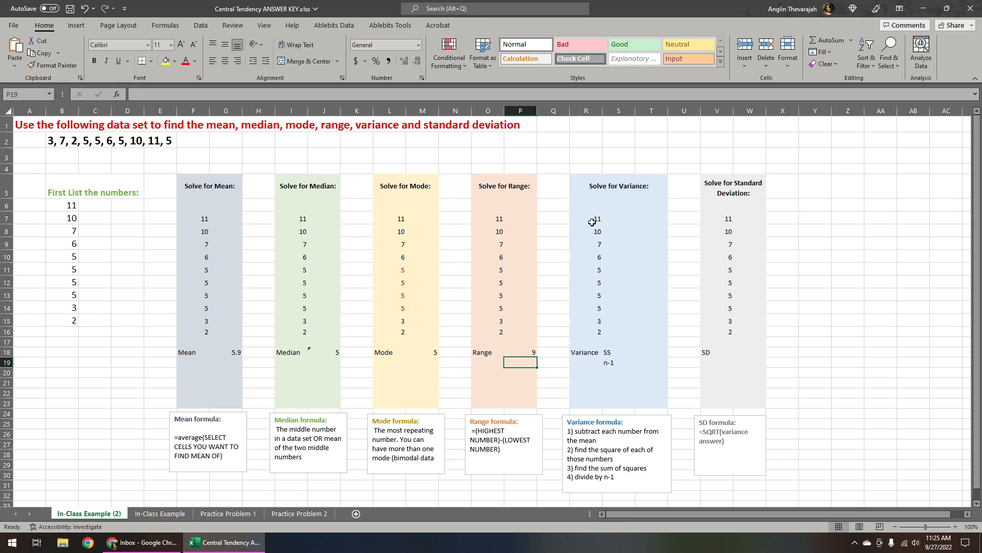
Step: In the variance section, subtract the mean in G18 from the first number, R7, with a formula in S7
left_click_drag(522, 217, 499, 333)
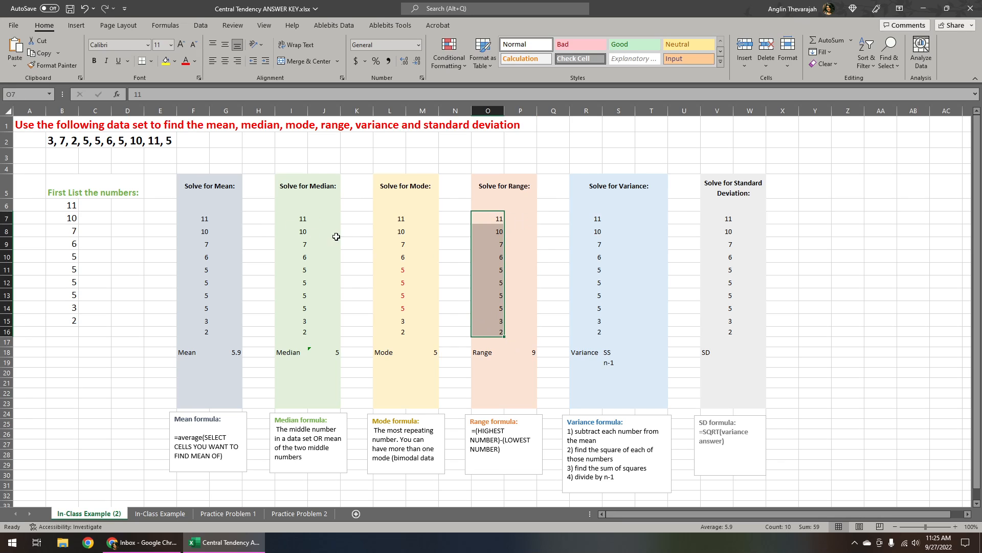
left_click_drag(619, 219, 663, 321)
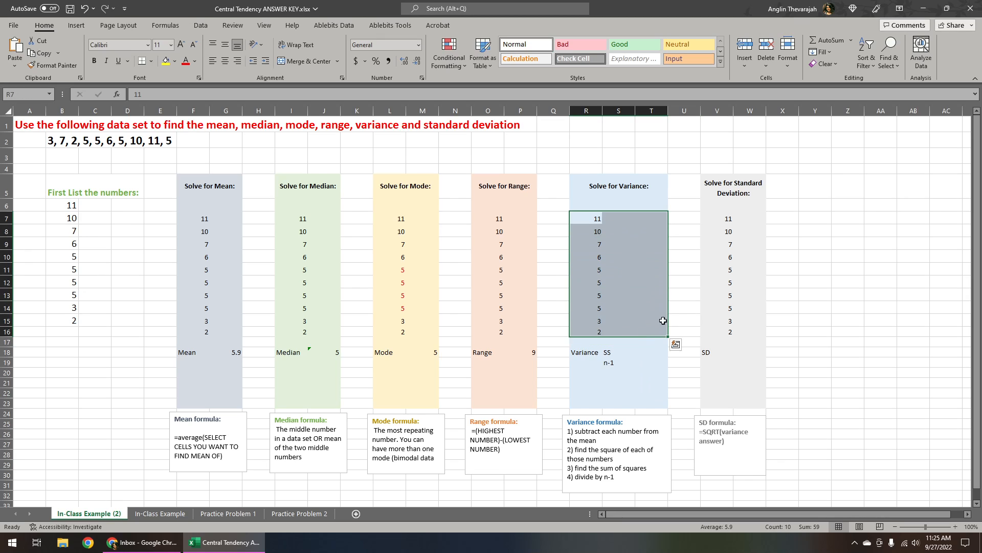
left_click(619, 218)
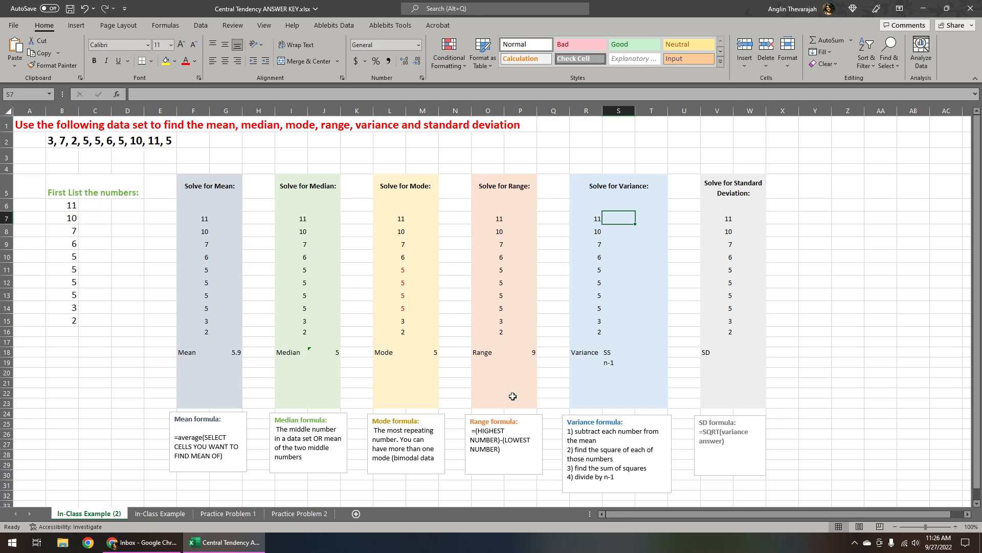
type("=")
key("Left")
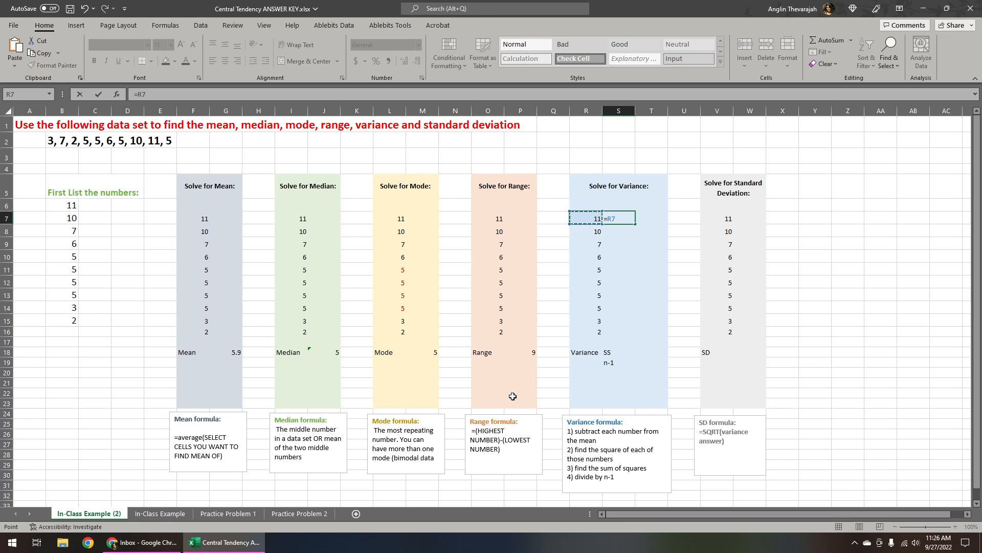
type("-")
left_click(238, 352)
key("Return")
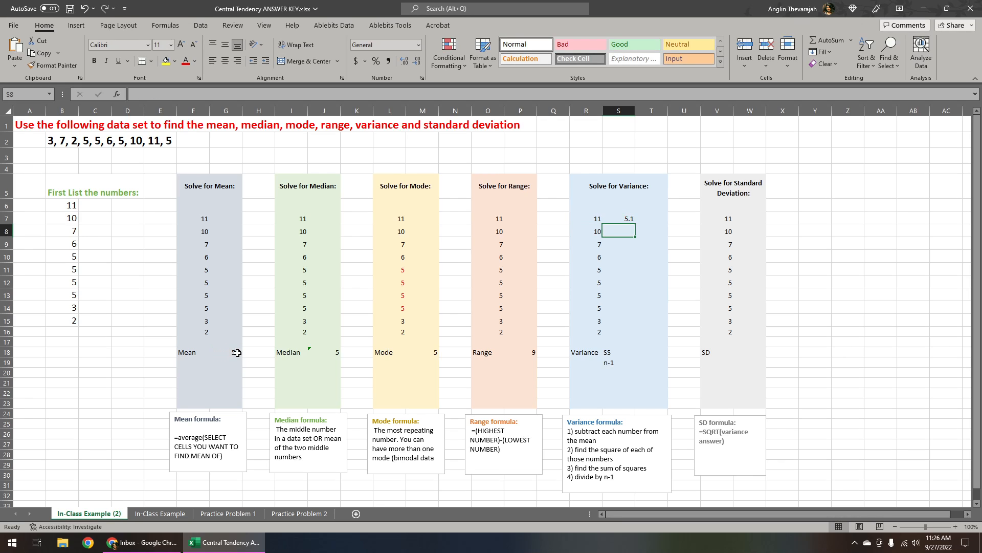
Step: Subtract the mean in G18 from R8 and R9 with formulas in S8 and S9
type("=")
key("Left")
type("-")
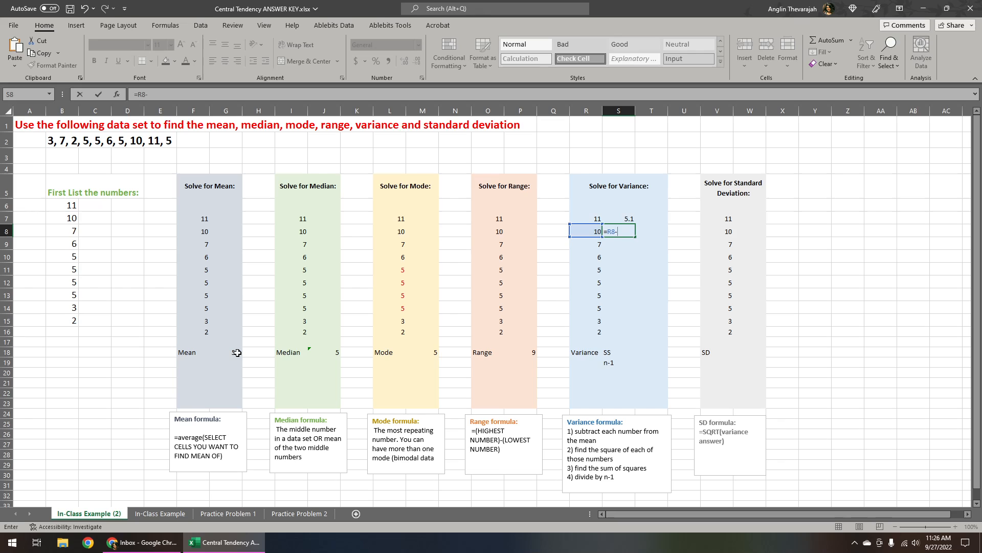
left_click(237, 352)
key("Return")
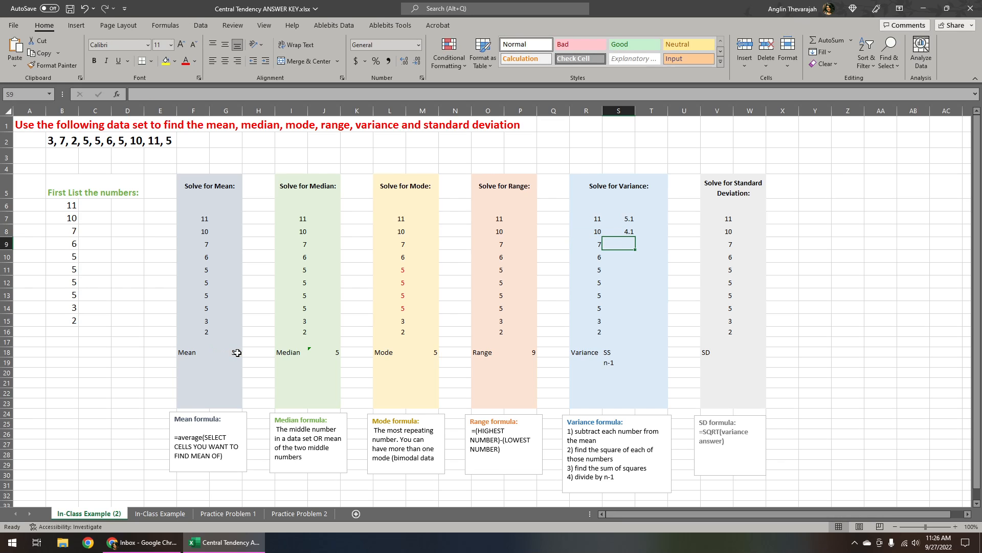
type("=")
key("Left")
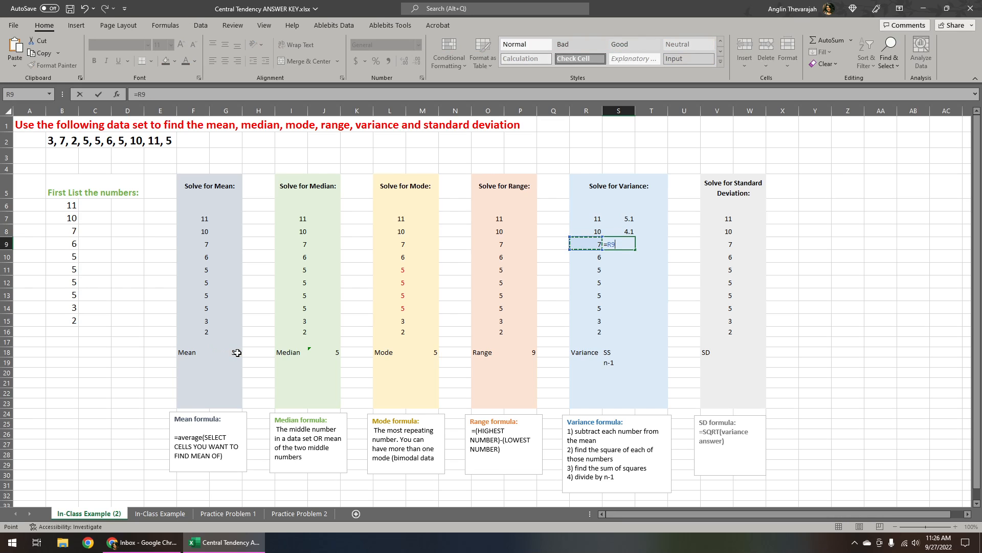
type("-")
left_click(237, 353)
key("Return")
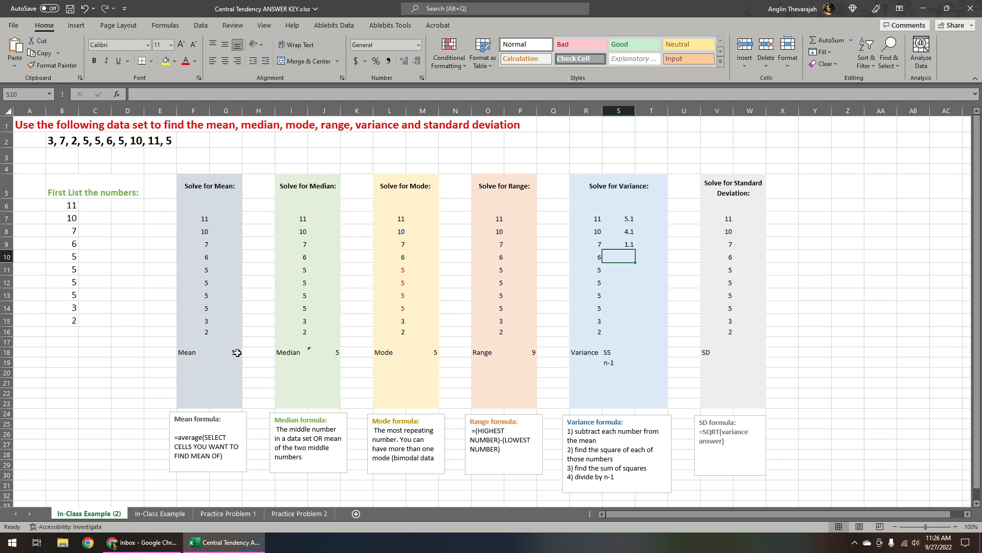
Step: Subtract the mean in G18 from R10 and R11 with formulas in S10 and S11
type("=")
key("Left")
type("-")
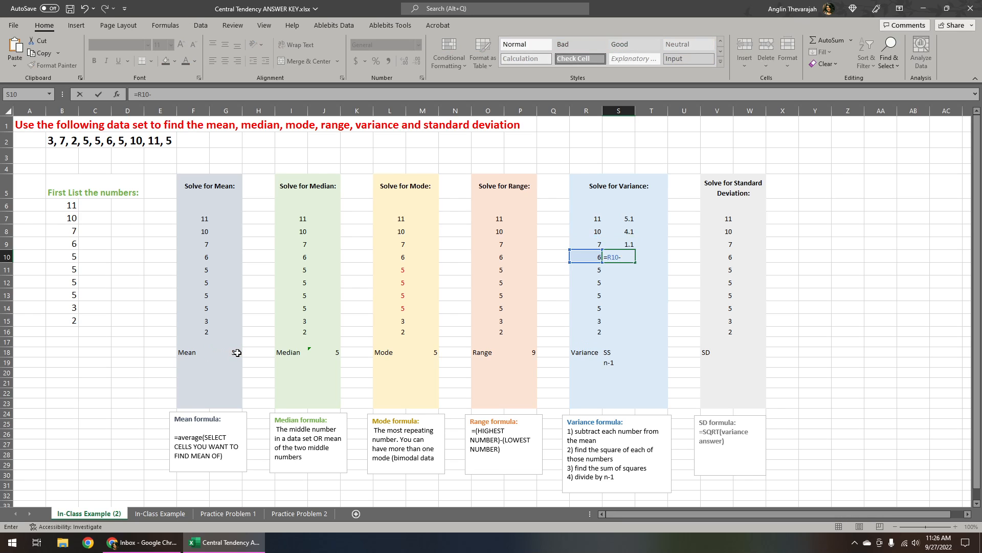
left_click(237, 352)
key("Return")
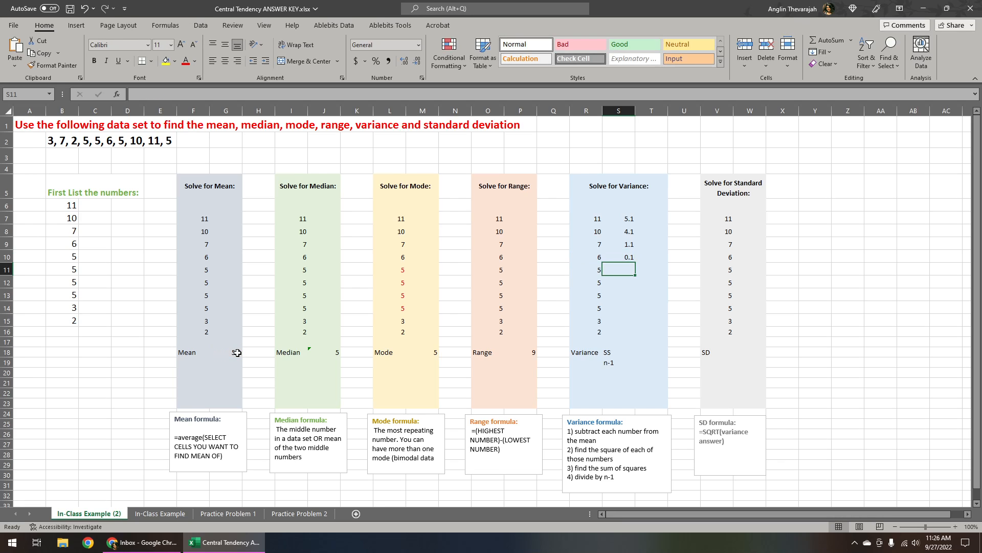
type("=")
key("Left")
type("-")
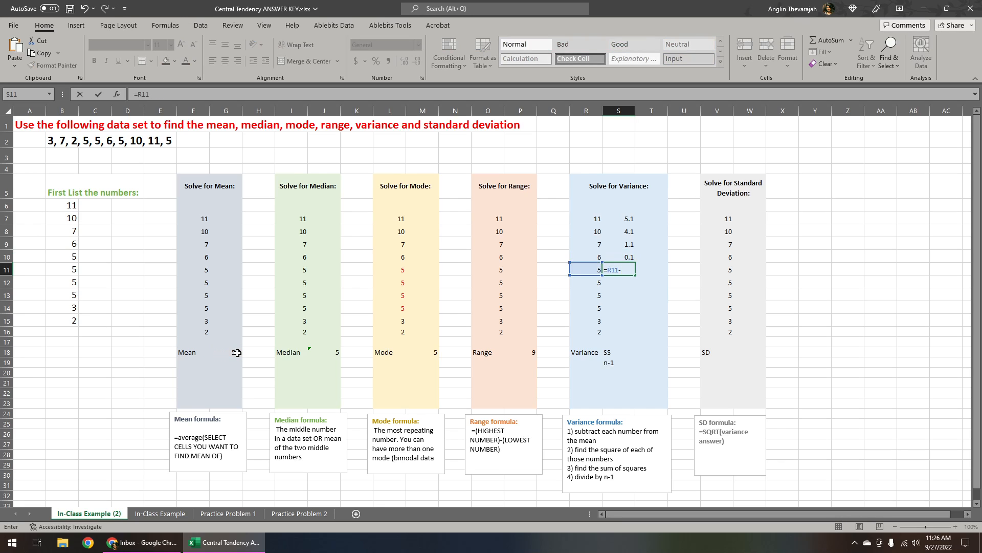
left_click(237, 352)
key("Return")
Step: Subtract the mean in G18 from R12 and R13 with formulas in S12 and S13
type("=")
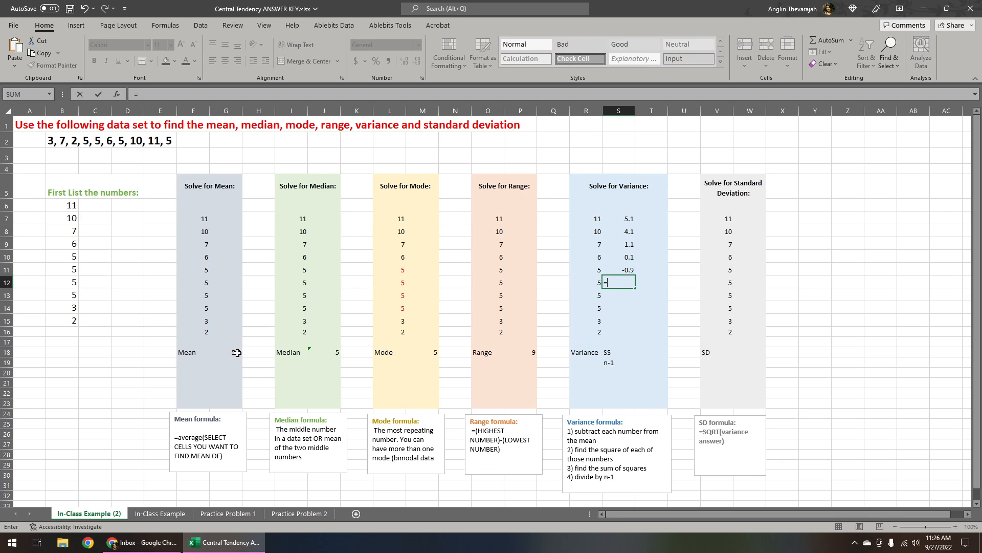
key("Left")
type("-")
left_click(237, 352)
key("Return")
type("=")
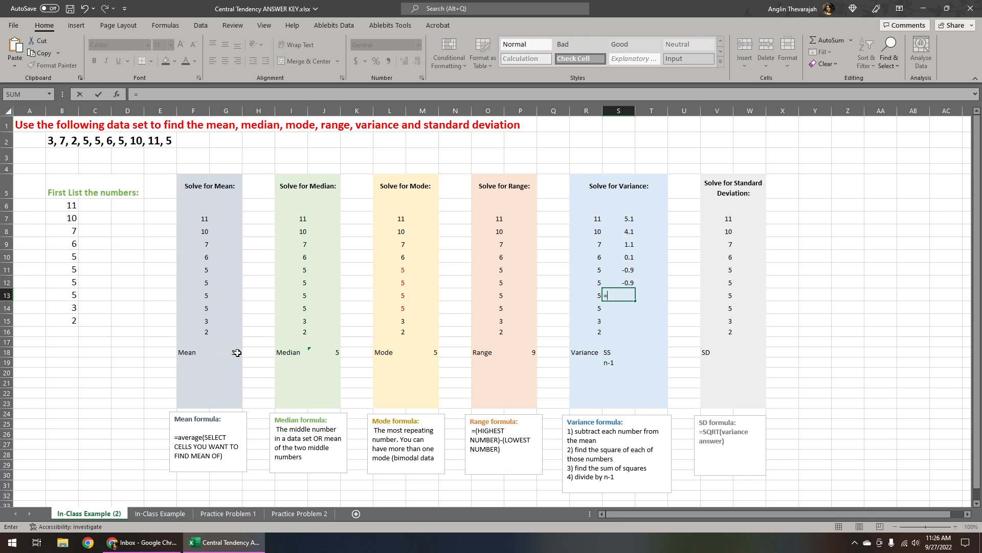
key("Left")
type("-")
left_click(237, 352)
key("Return")
Step: Subtract the mean in G18 from R14 and R15 with formulas in S14 and S15
type("=")
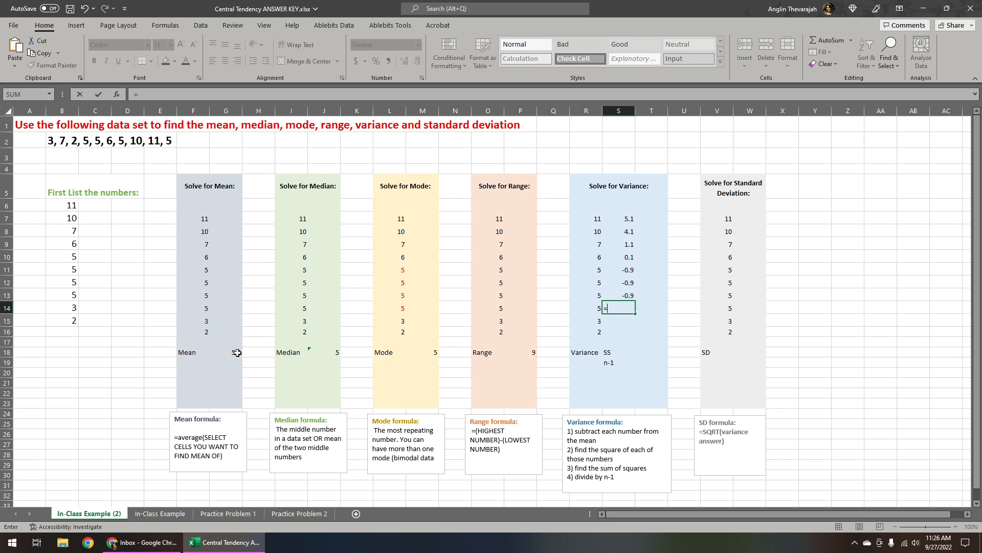
key("Left")
type("-")
left_click(237, 352)
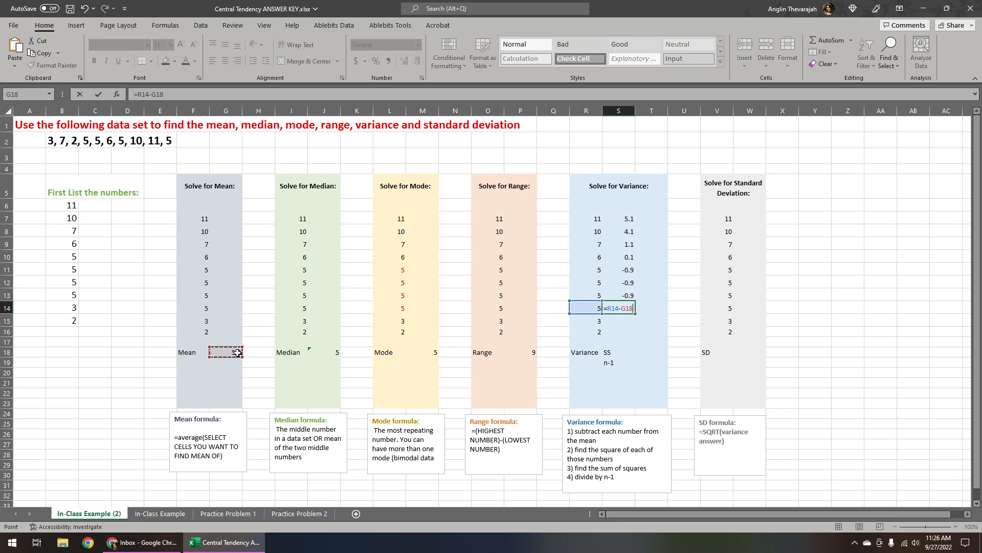
key("Return")
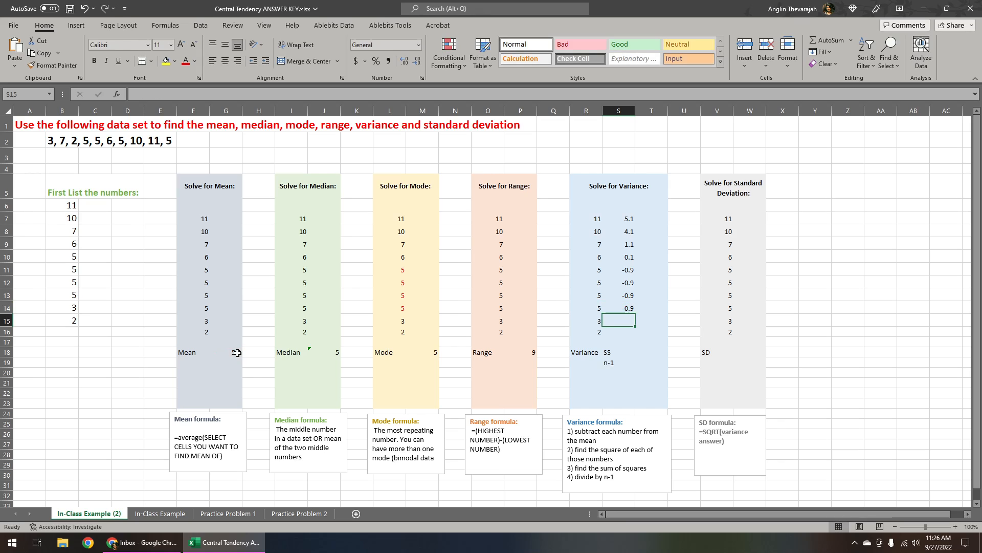
type("=")
key("Left")
type("-")
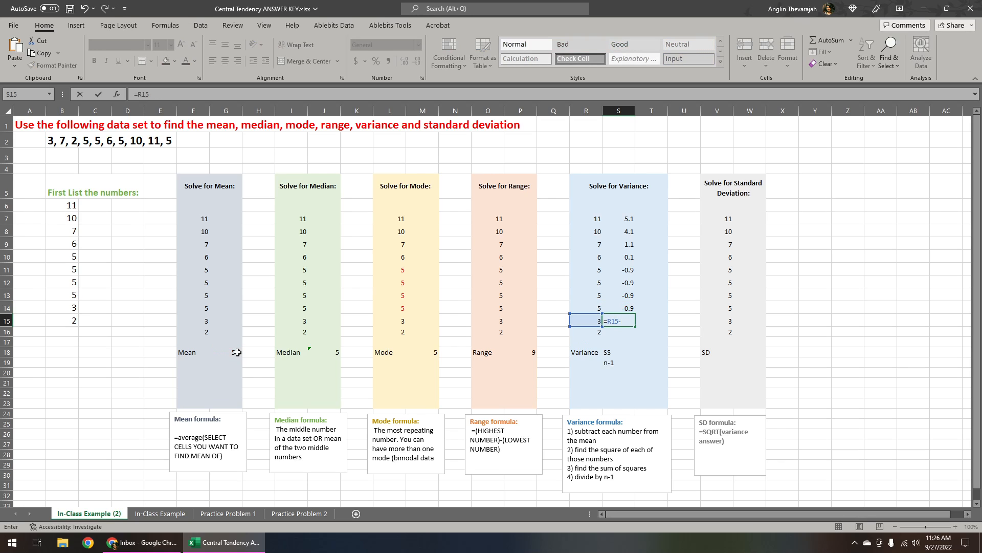
left_click(237, 352)
key("Return")
Step: Subtract the mean in G18 from the last number, R16, with a formula in S16
type("=")
key("Left")
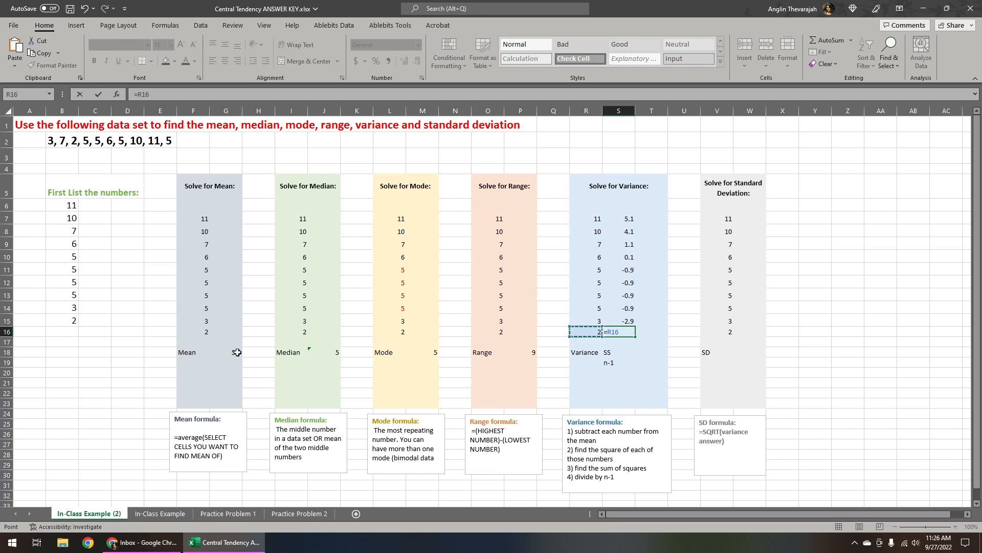
type("-")
left_click(237, 352)
key("Return")
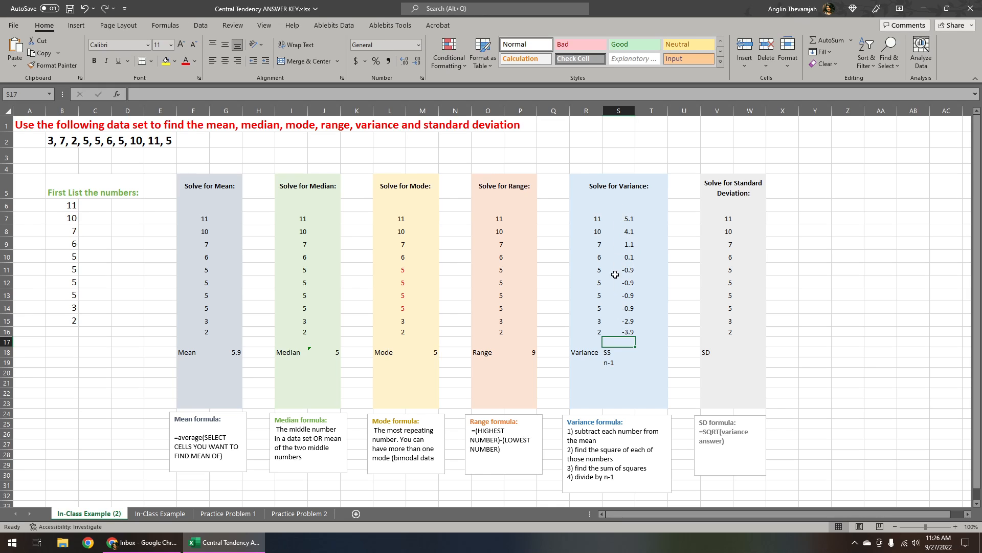
Step: Square the first two deviations with =S7^2 in T7 and =S8^2 in T8
left_click(651, 217)
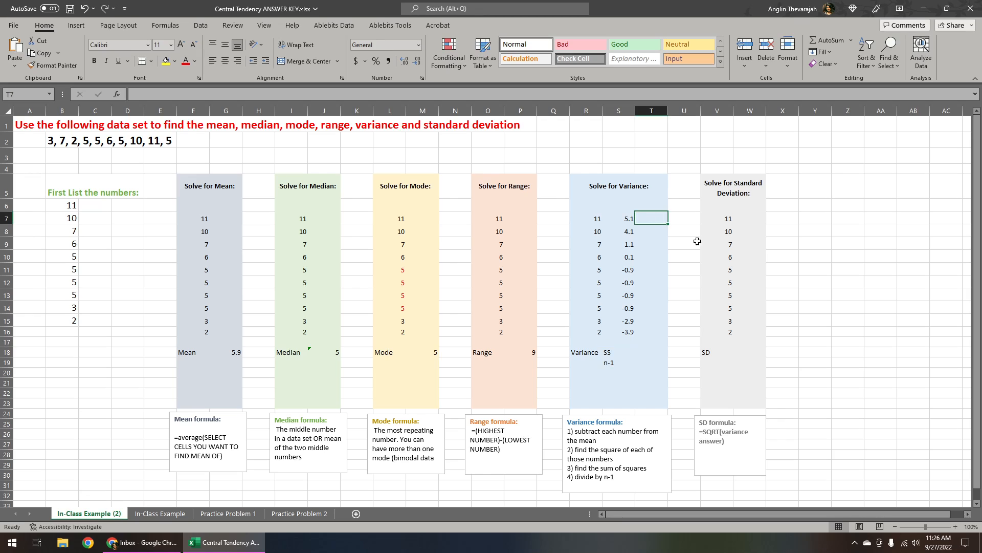
type("=")
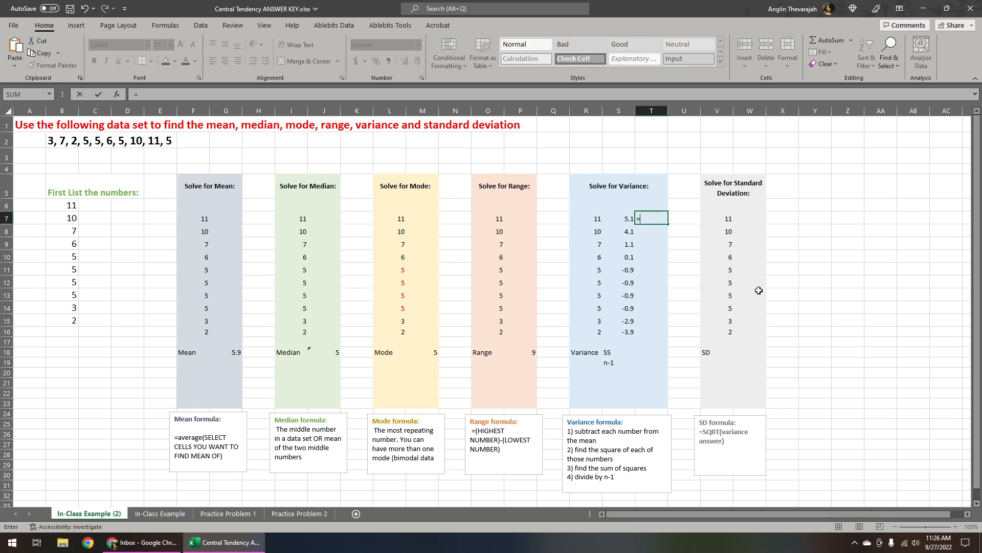
key("Left")
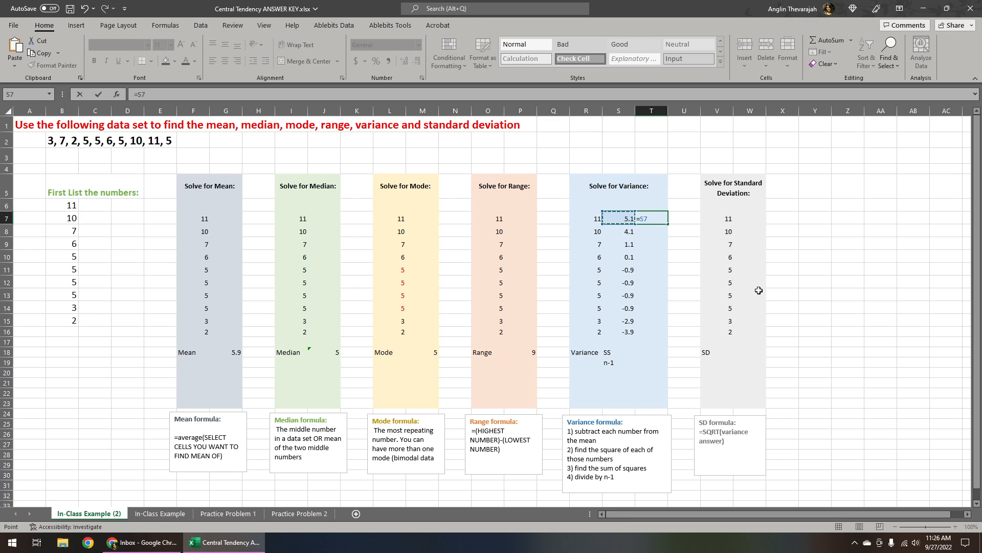
type("^2")
key("Return")
type("=")
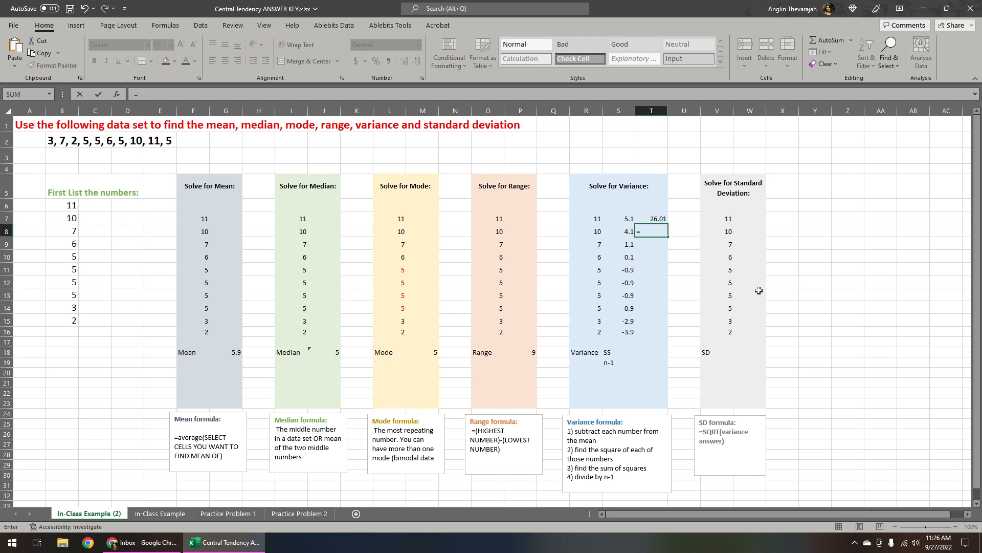
key("Left")
type("^")
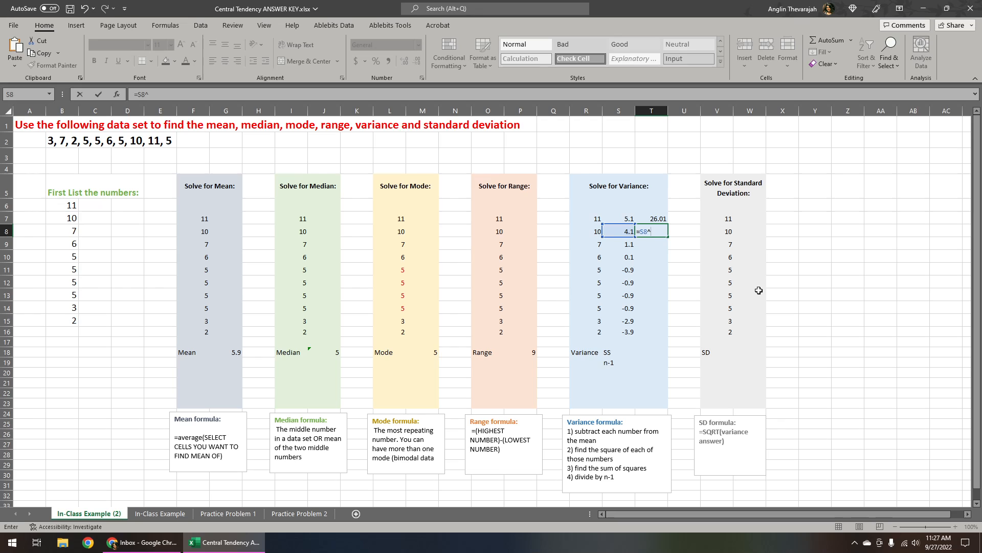
key("Return")
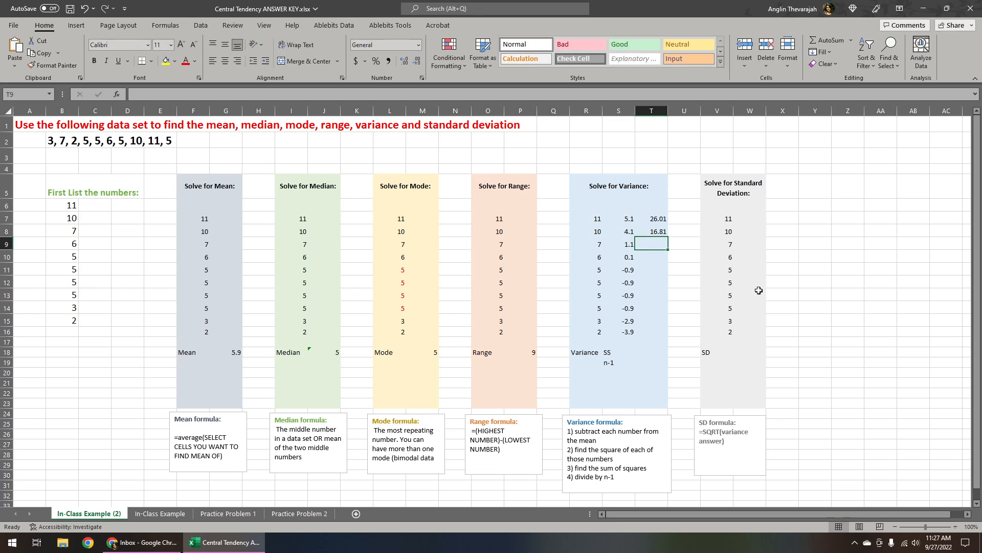
Step: Fill the squaring formula from T8 down through T16 for the remaining deviations
left_click(664, 230)
left_click_drag(668, 238, 669, 334)
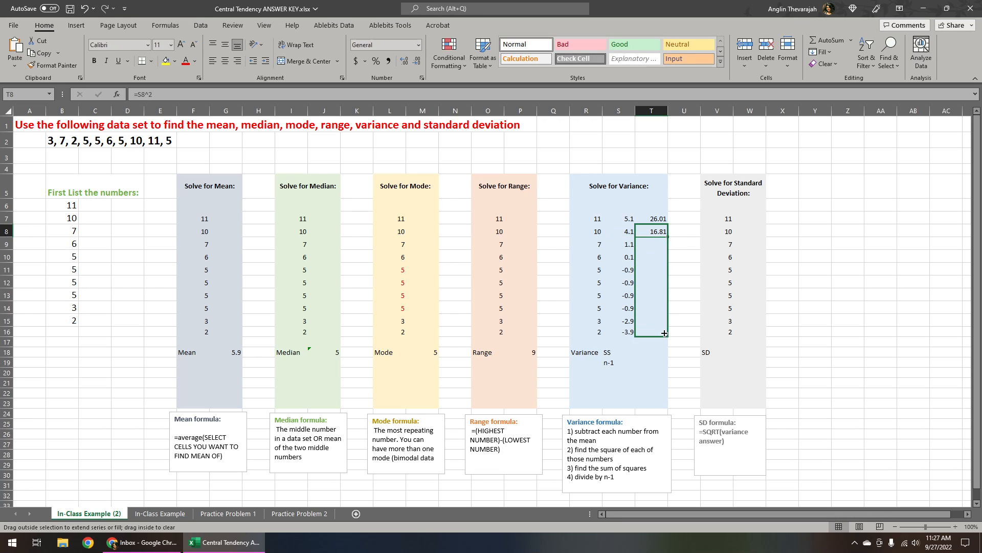
left_click(708, 290)
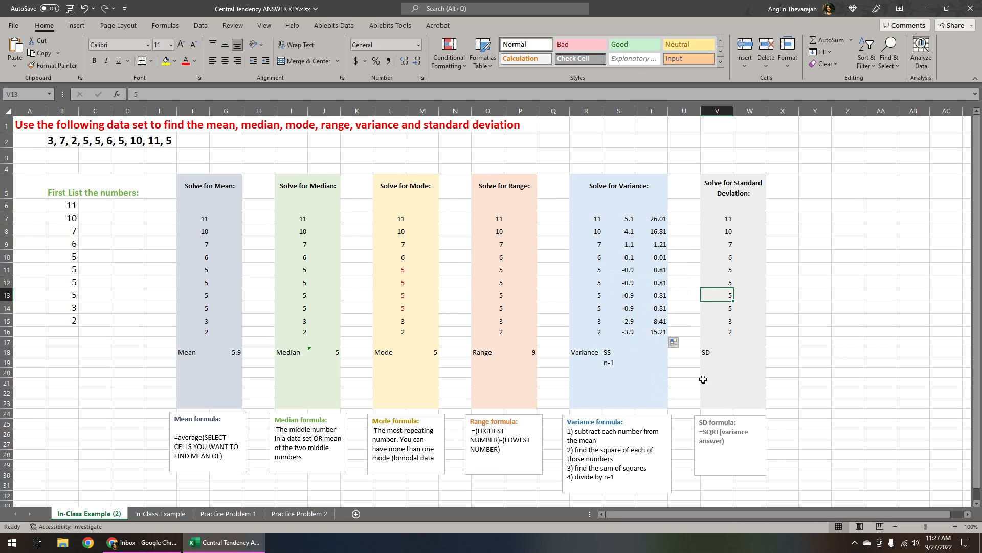
Step: Calculate the sum of squares in T18 with =sum(T7:T16)
left_click(655, 351)
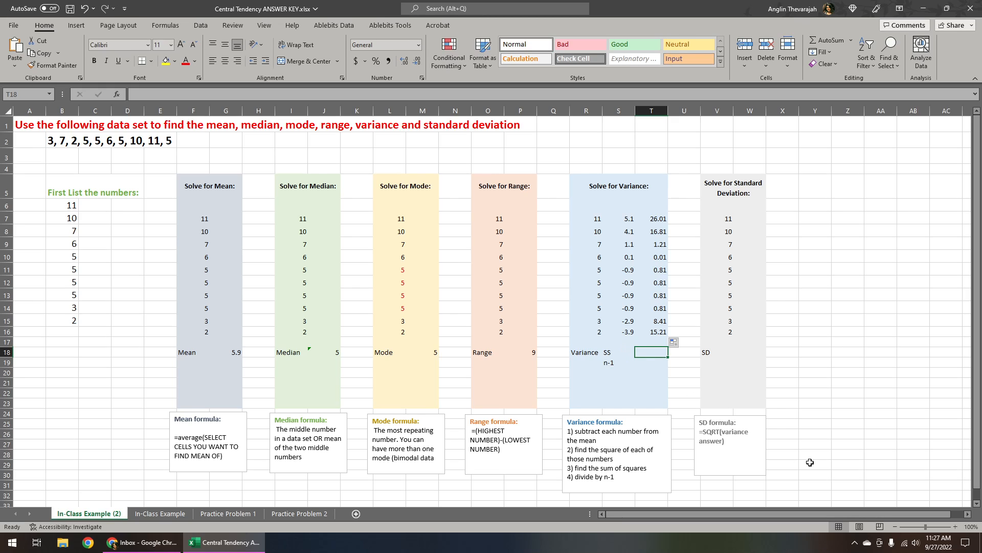
type("=su")
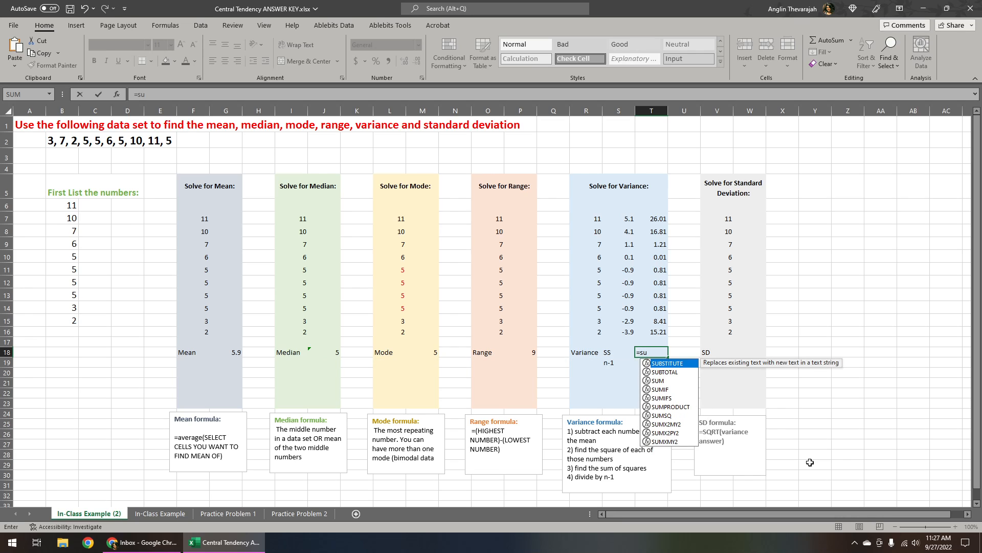
type("m(")
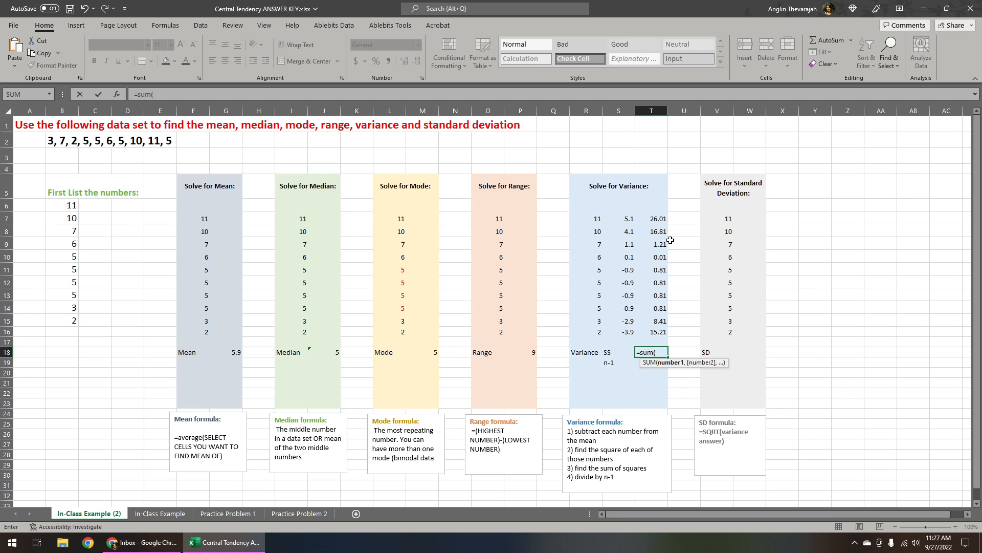
left_click_drag(657, 222, 660, 332)
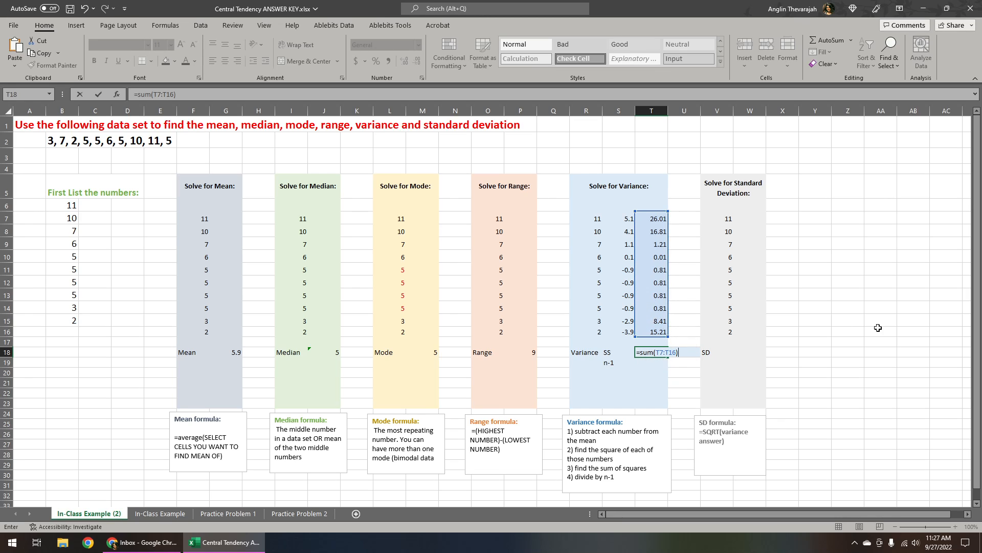
key("Return")
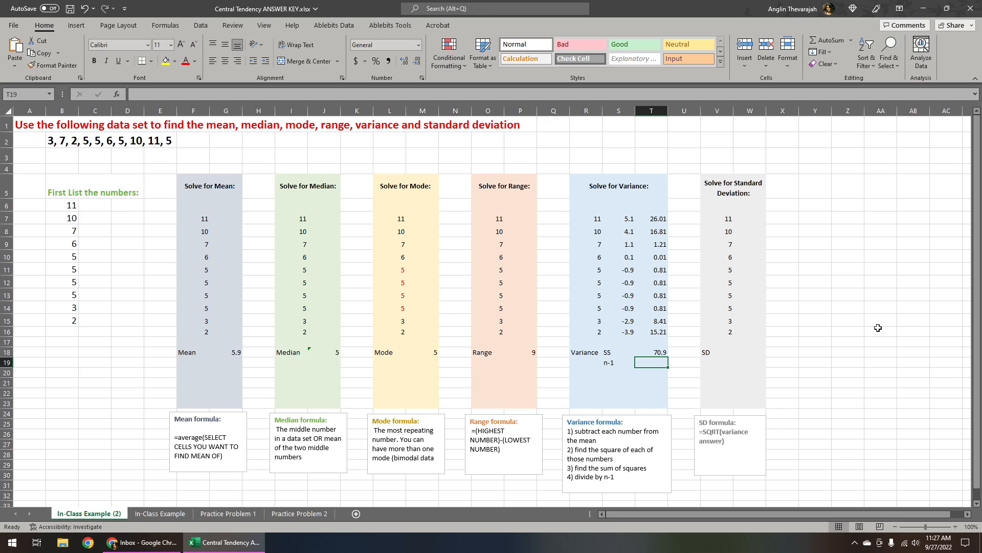
Step: Check the count of numbers in R7:R16 and enter 9 as the n-1 value in T19
left_click_drag(598, 219, 600, 333)
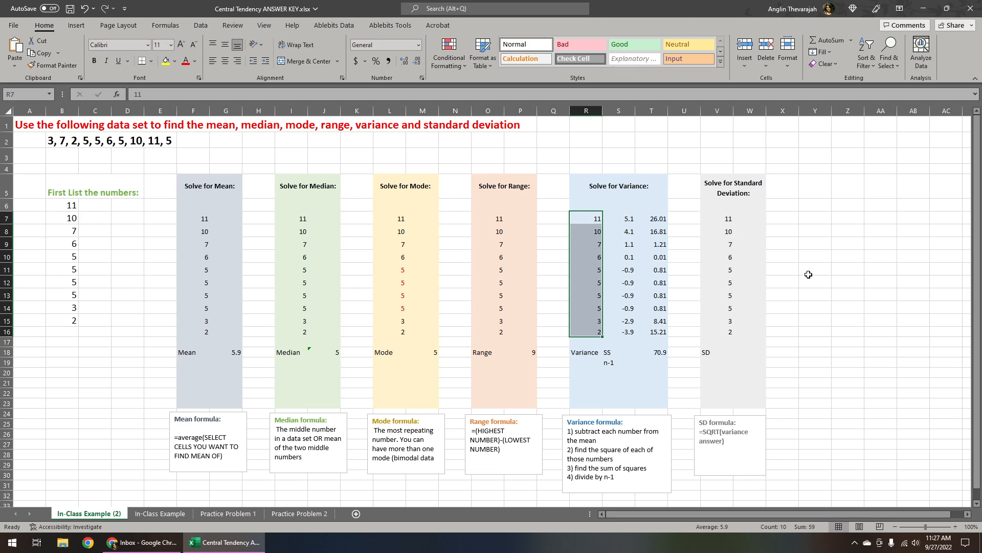
left_click(662, 362)
type("9")
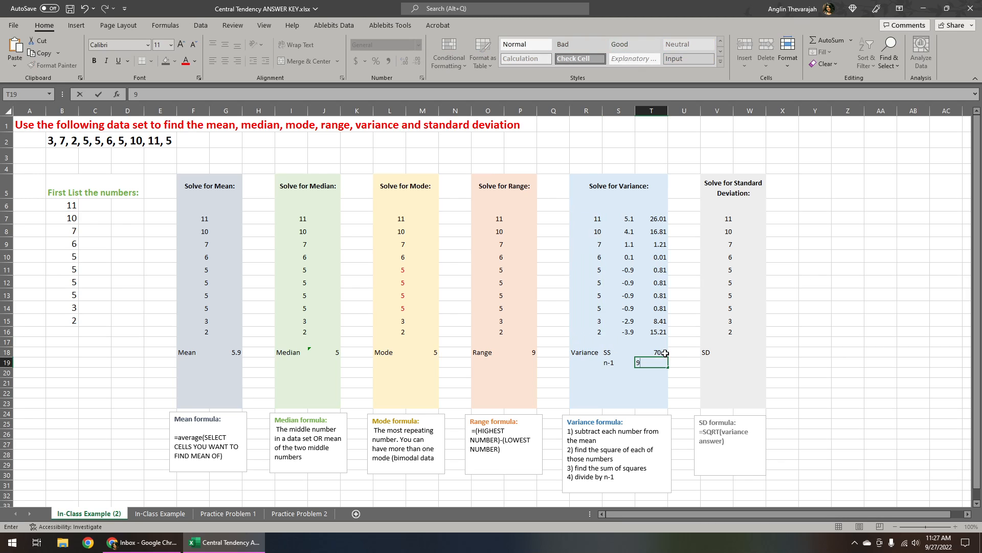
Step: Label S20 as VARIANCE and calculate the variance in T20 by dividing the sum of squares by n-1 with =T18/T19
left_click(610, 374)
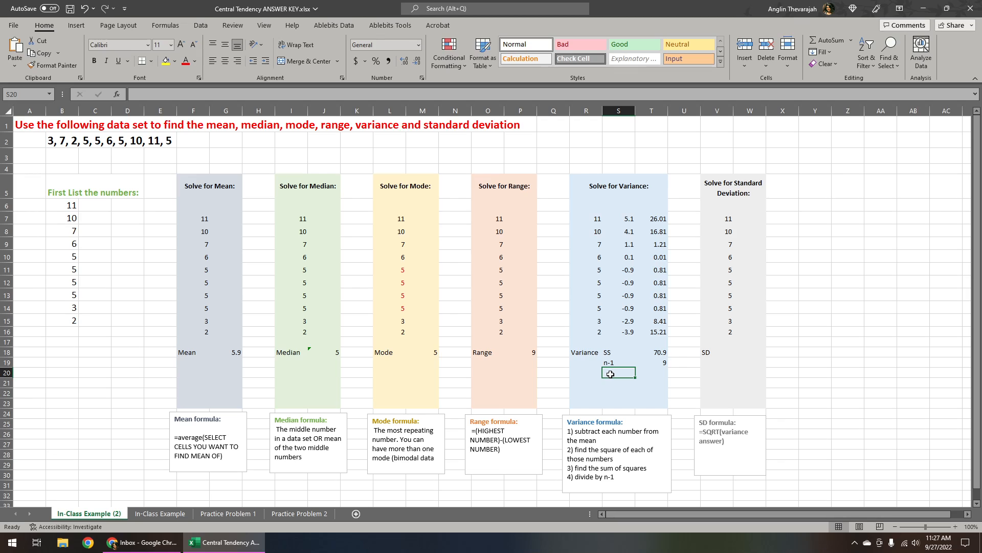
type("VARIANCE")
key("Tab")
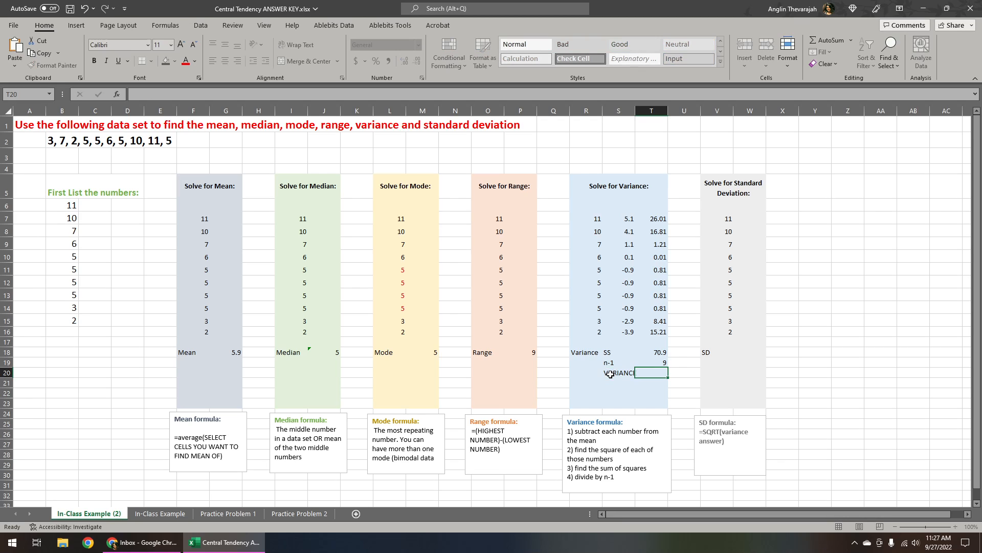
type("=")
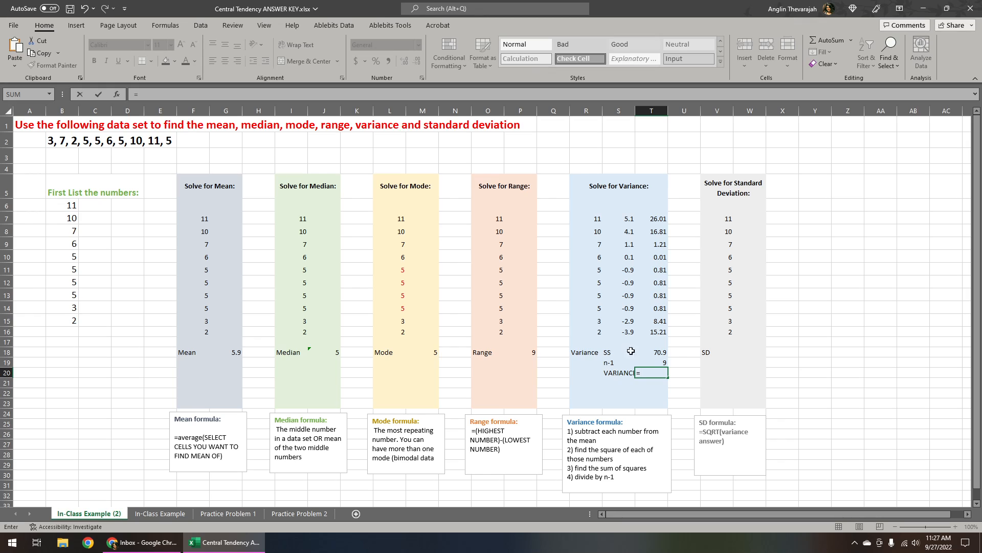
left_click(649, 352)
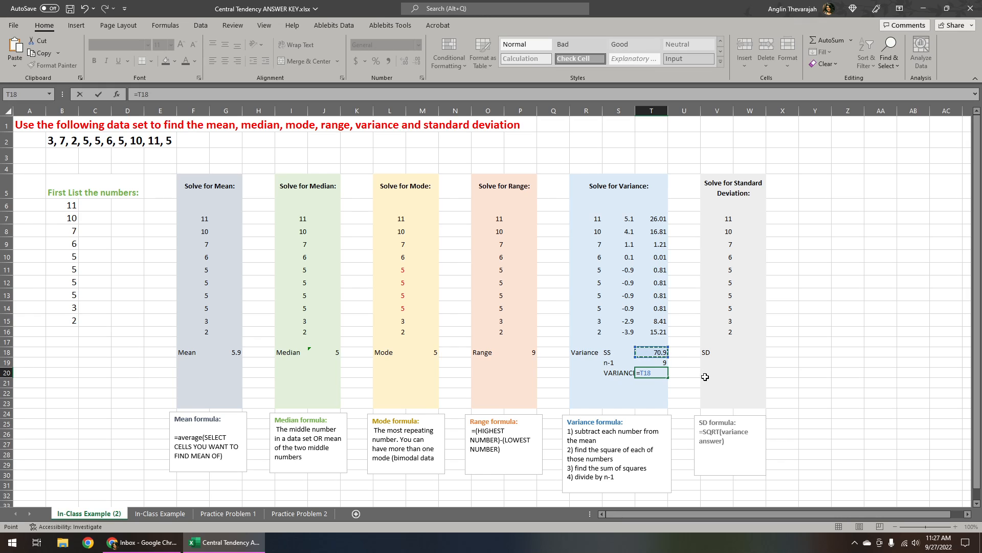
type("/")
left_click(658, 363)
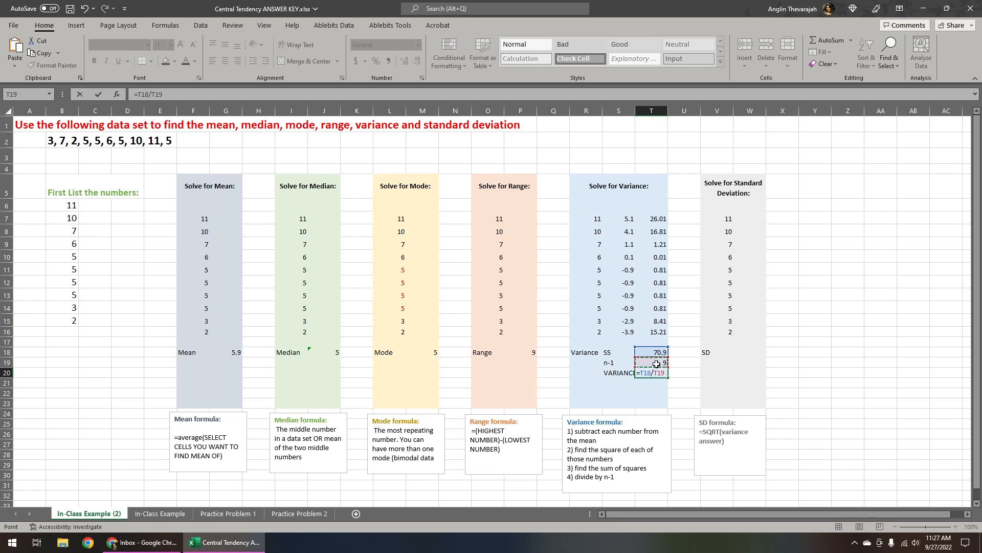
key("Return")
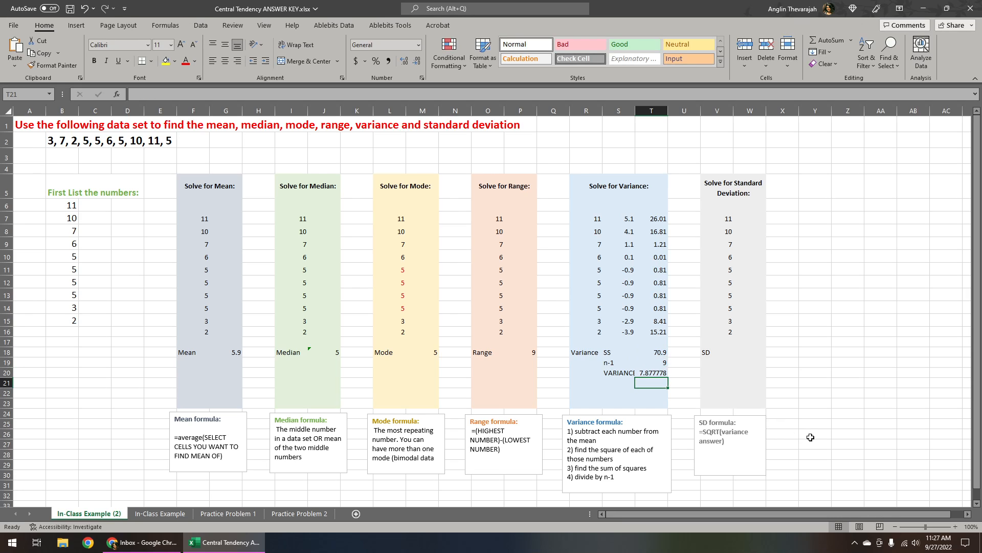
Step: Calculate the standard deviation in W18 as the square root of the variance with =SQRT(T20)
left_click(762, 353)
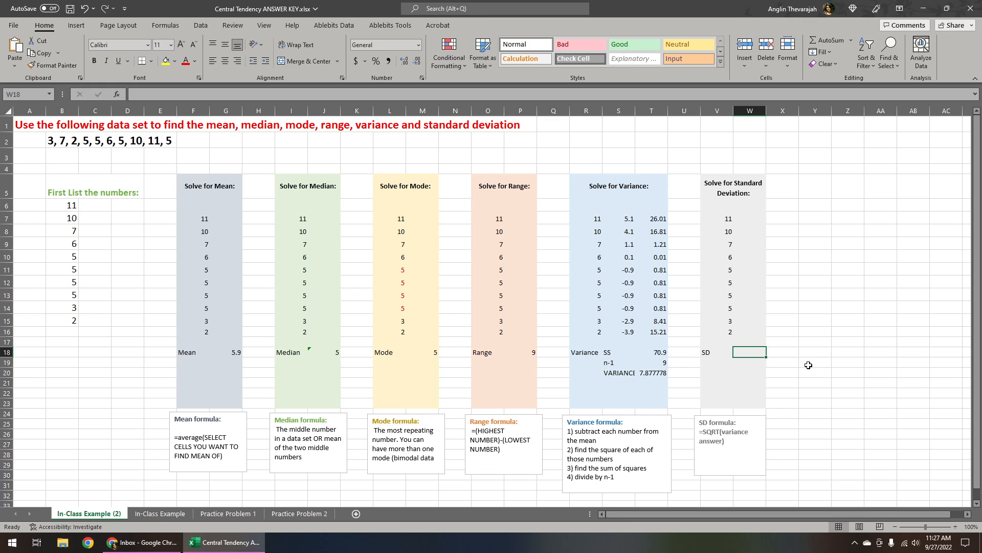
type("=")
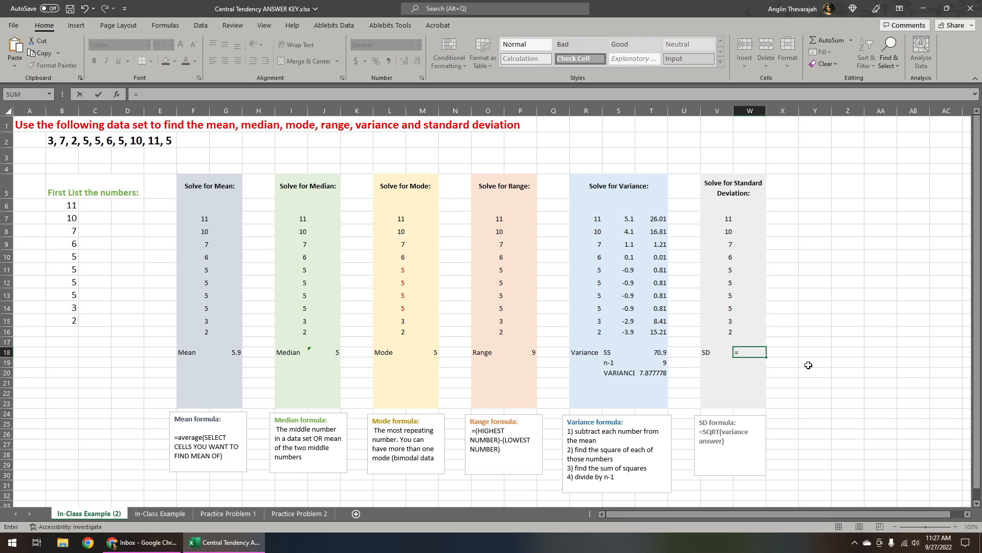
type("SQRT")
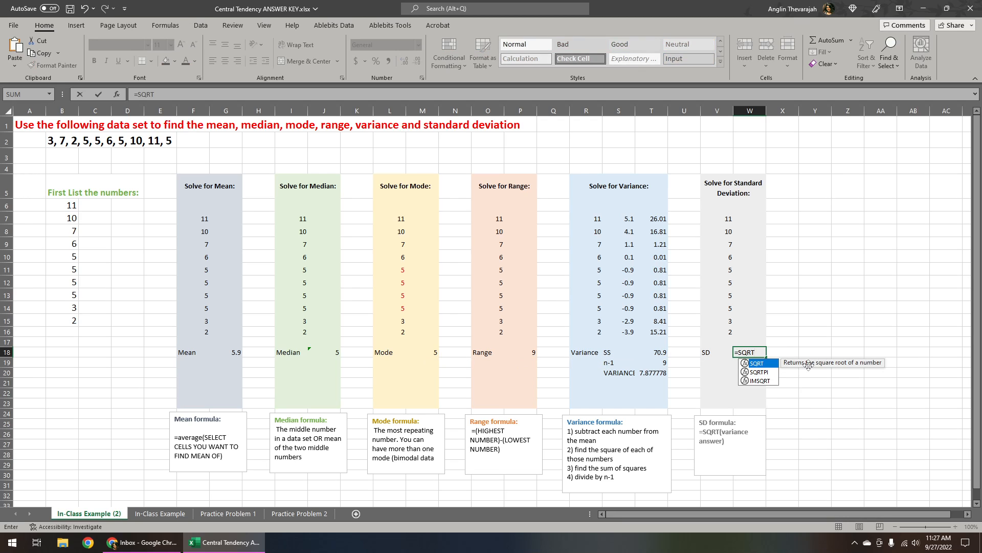
type("(")
left_click(649, 371)
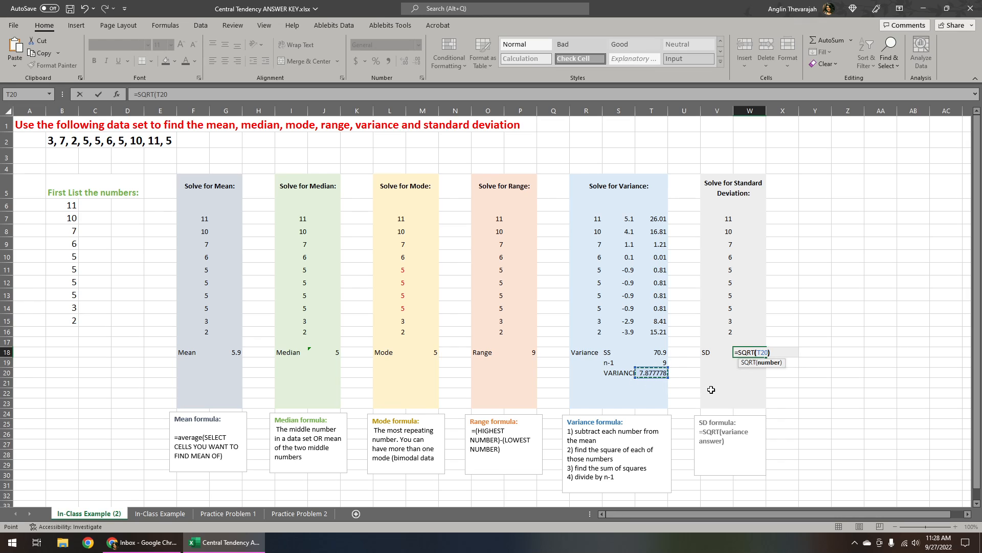
key("Return")
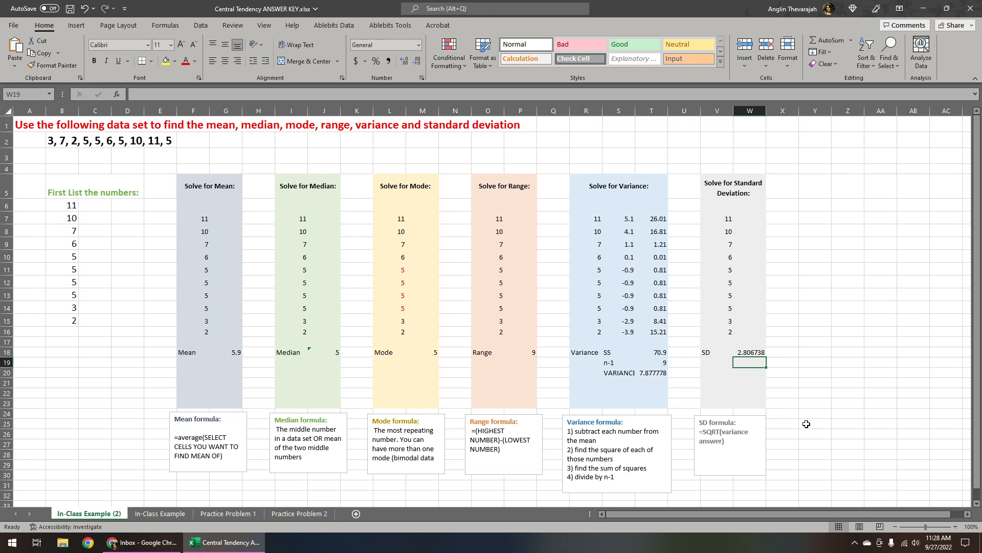